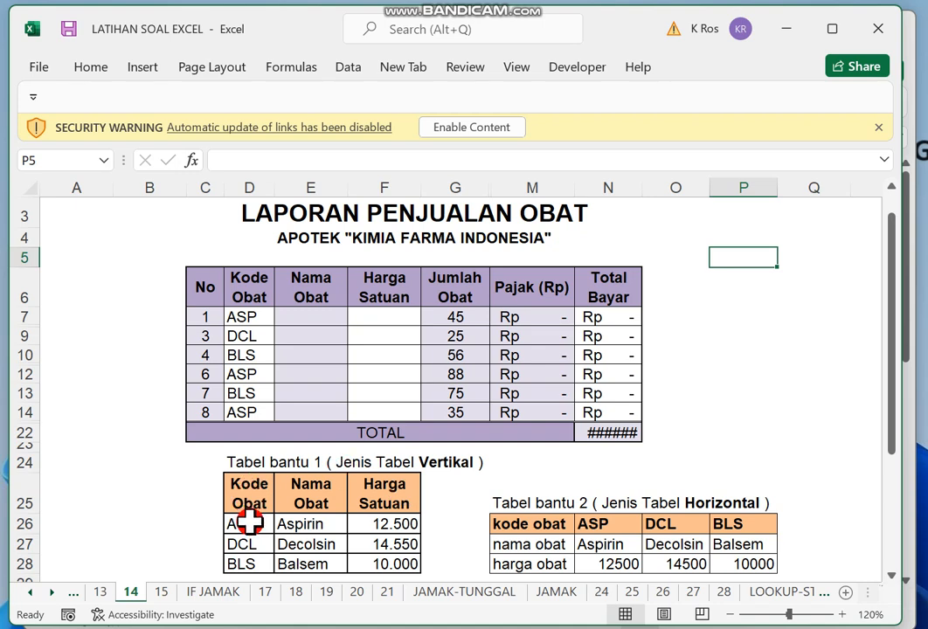
Examine the vertical helper table's codes and headings and the horizontal helper table's title and rows.
{"action": "left_click_drag", "start_coordinate": [249, 522], "coordinate": [251, 561]}
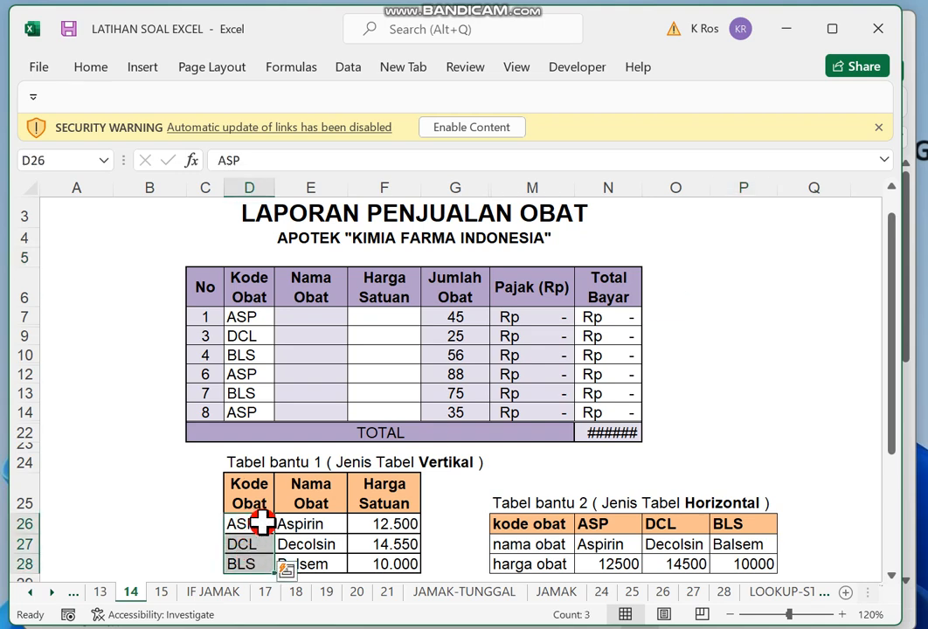
{"action": "left_click_drag", "start_coordinate": [250, 498], "coordinate": [384, 496]}
{"action": "left_click", "coordinate": [507, 502]}
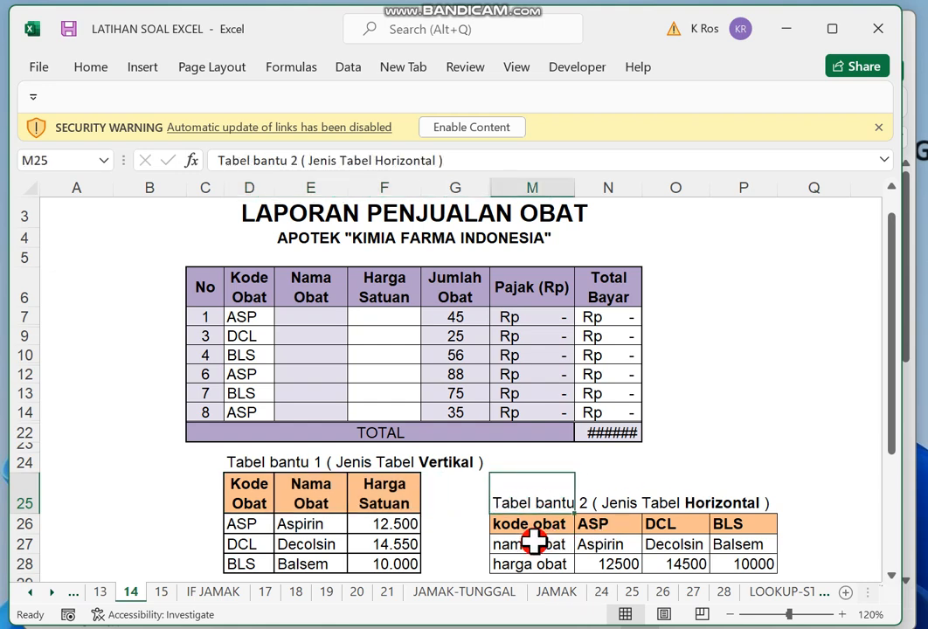
{"action": "left_click_drag", "start_coordinate": [533, 547], "coordinate": [721, 544]}
{"action": "left_click", "coordinate": [738, 375]}
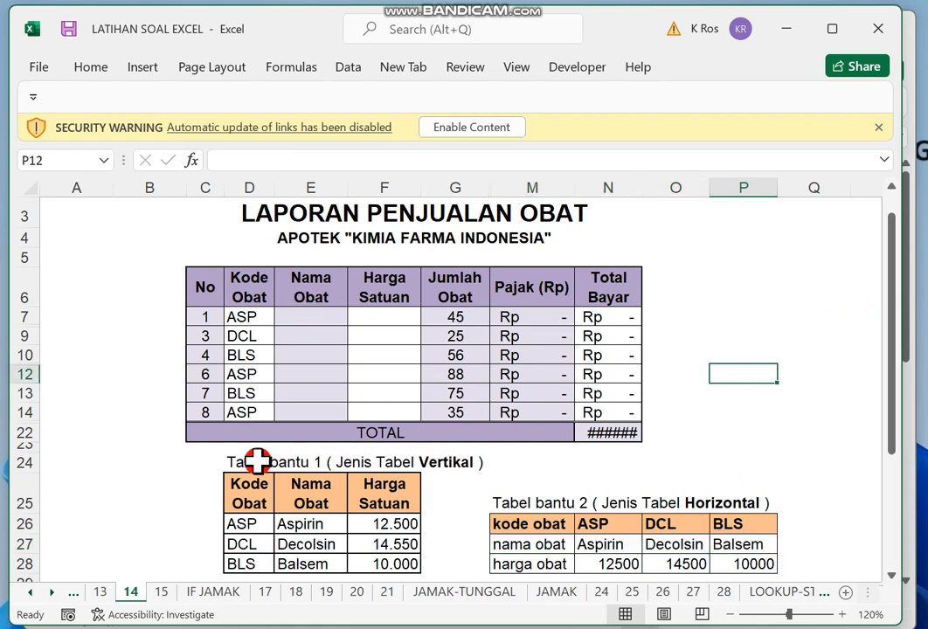
Start a VLOOKUP formula in the first Nama Obat cell, E7, with D7 as the lookup value.
{"action": "left_click", "coordinate": [311, 313]}
{"action": "type", "text": "=v"}
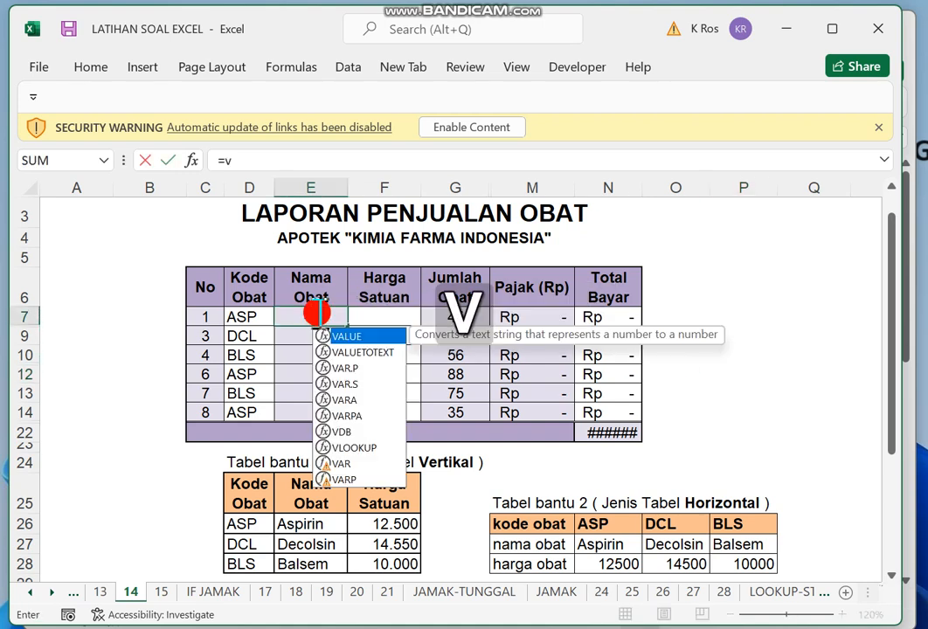
{"action": "key", "text": "BackSpace"}
{"action": "key", "text": "Caps_Lock"}
{"action": "type", "text": "VLO"}
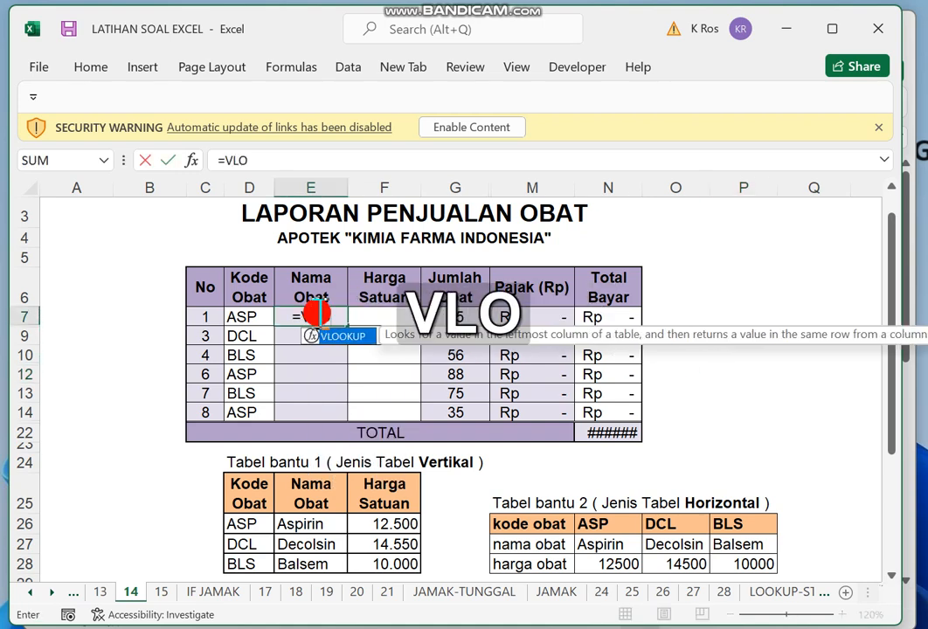
{"action": "type", "text": "OKUP("}
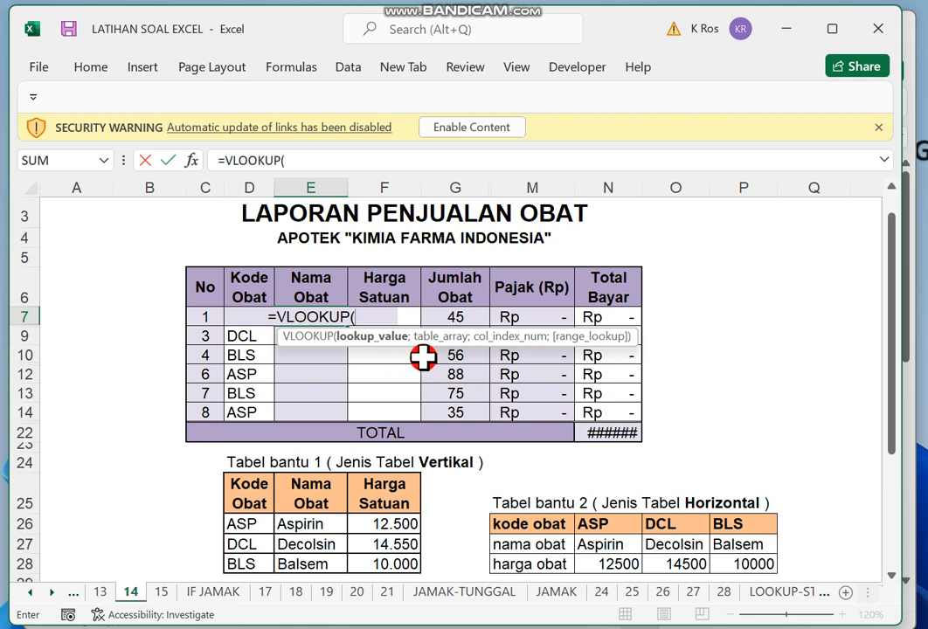
{"action": "key", "text": "super"}
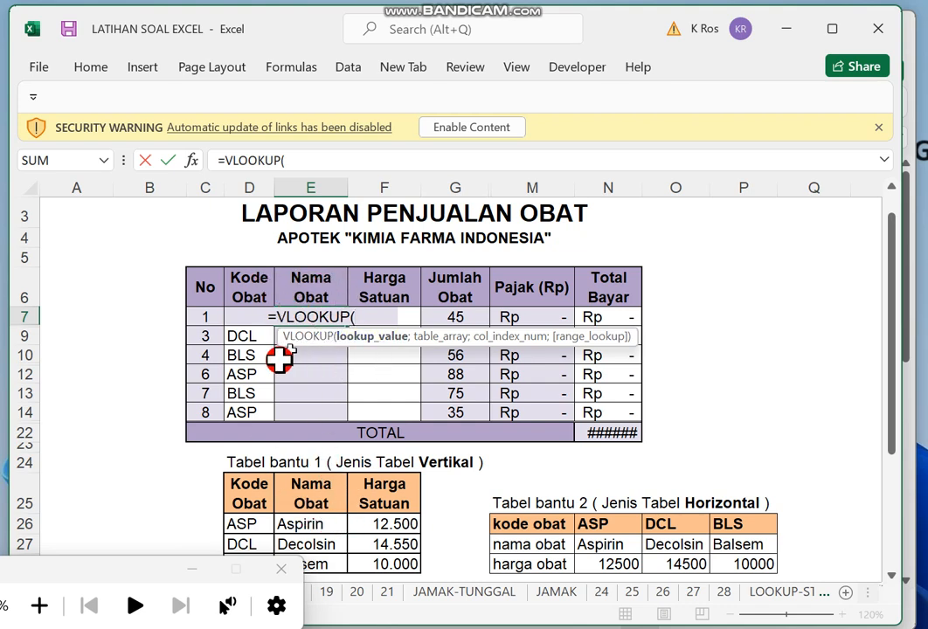
{"action": "left_click", "coordinate": [242, 337]}
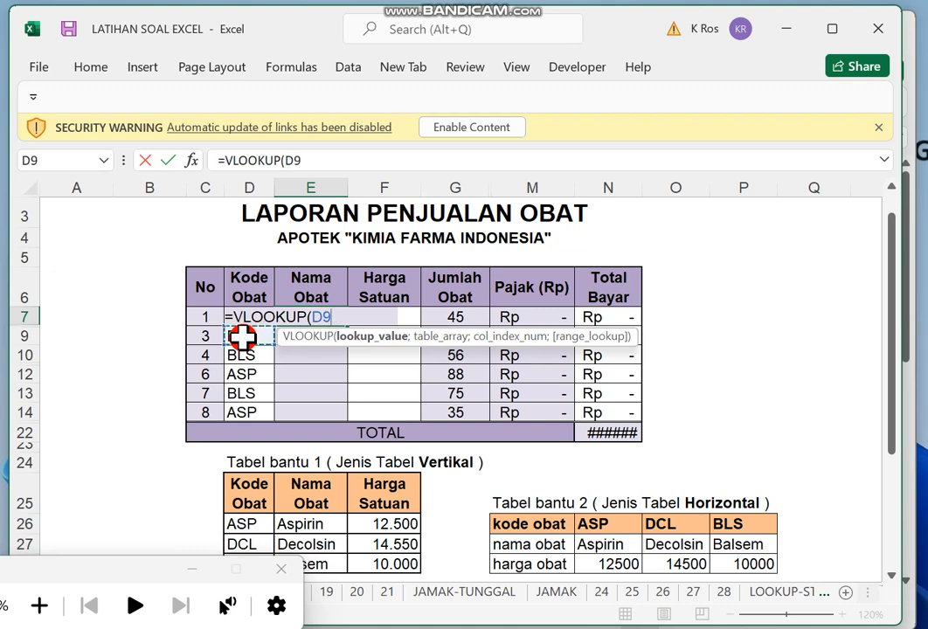
{"action": "key", "text": "Up"}
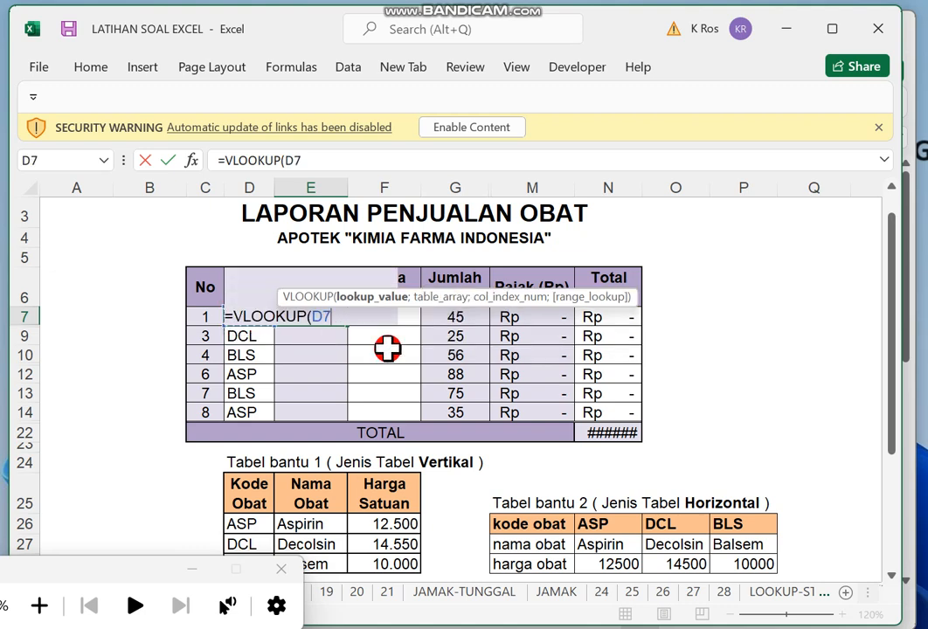
{"action": "type", "text": ";"}
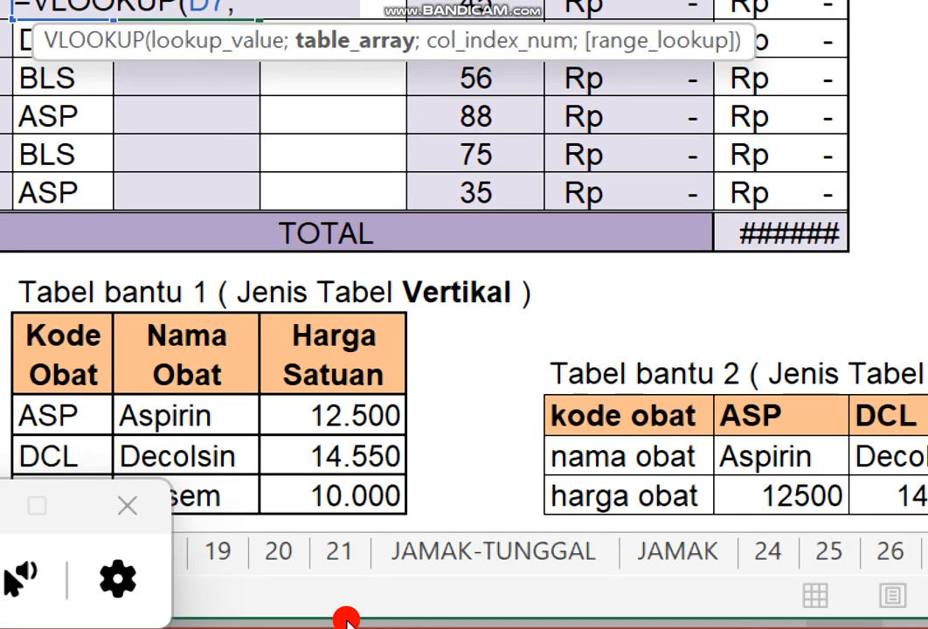
Set the formula's table array to the whole vertical helper table as the absolute range $D$25:$F$28.
{"action": "left_click_drag", "start_coordinate": [87, 372], "coordinate": [336, 492]}
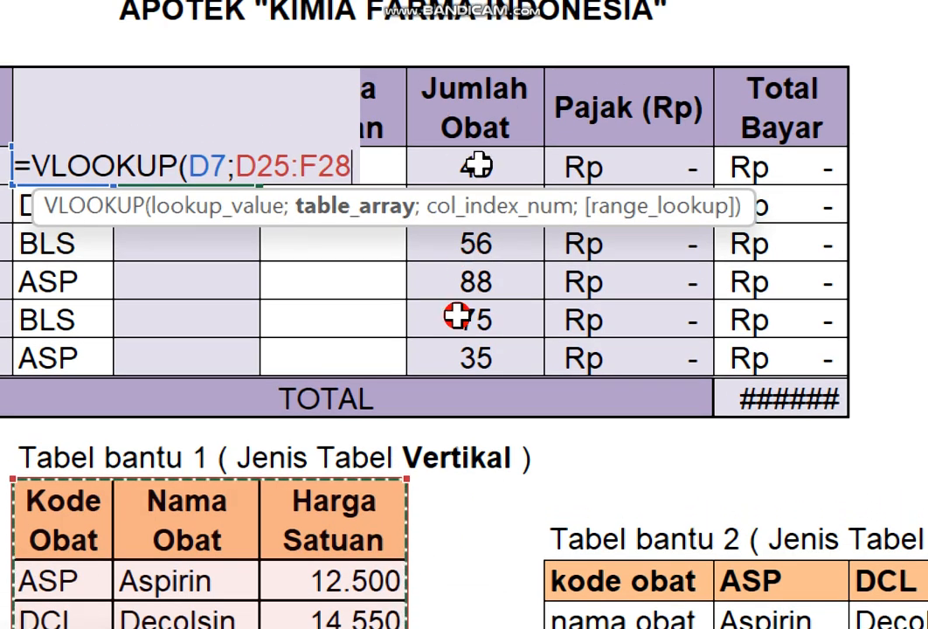
{"action": "key", "text": "F4"}
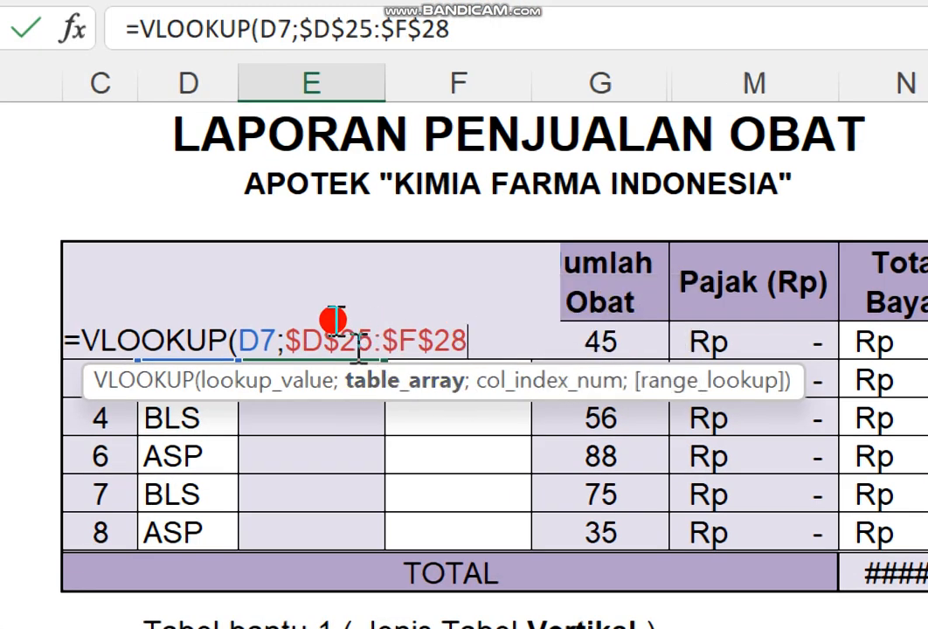
{"action": "left_click_drag", "start_coordinate": [300, 319], "coordinate": [373, 316]}
{"action": "left_click_drag", "start_coordinate": [437, 339], "coordinate": [476, 331]}
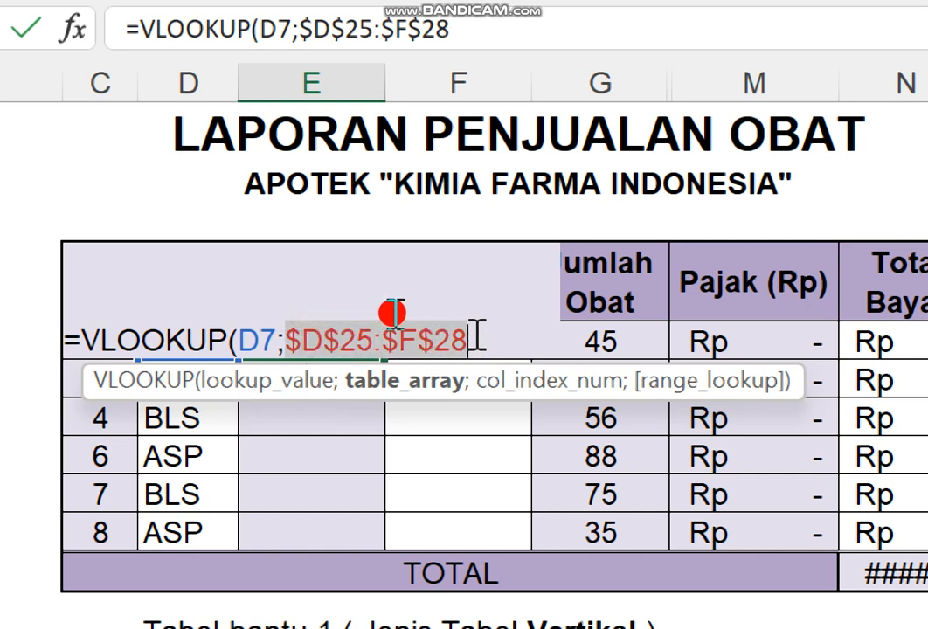
{"action": "left_click_drag", "start_coordinate": [299, 323], "coordinate": [450, 341]}
{"action": "left_click", "coordinate": [479, 341]}
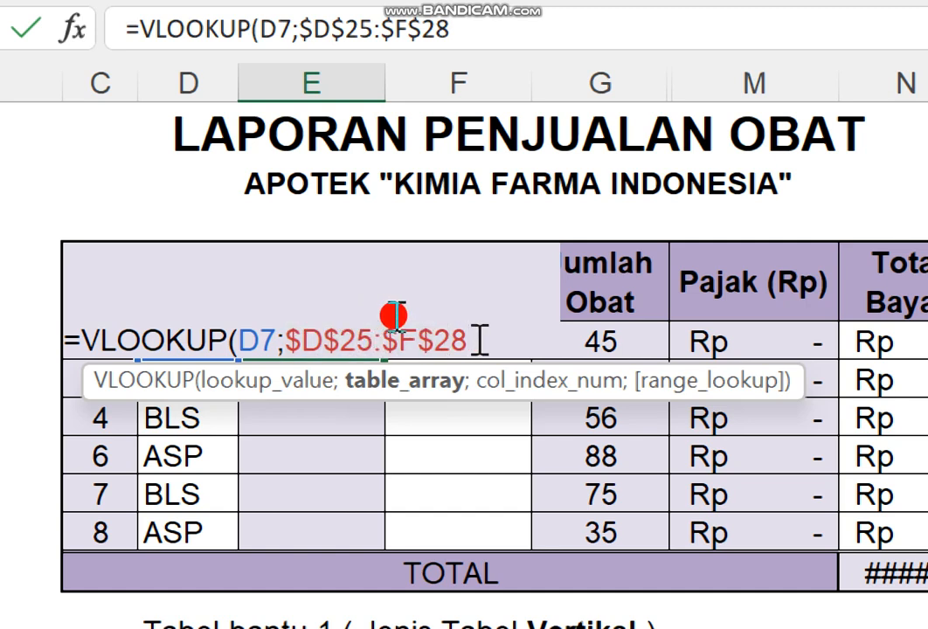
{"action": "type", "text": ";"}
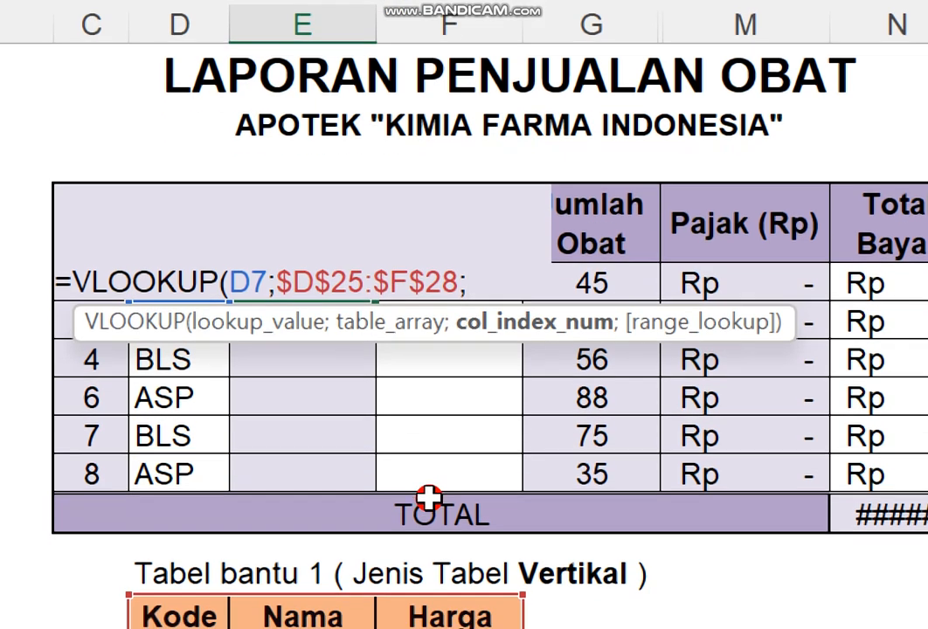
Complete the E7 formula with column index 2 and range lookup 0, and fill it down through E14.
{"action": "key", "text": "super"}
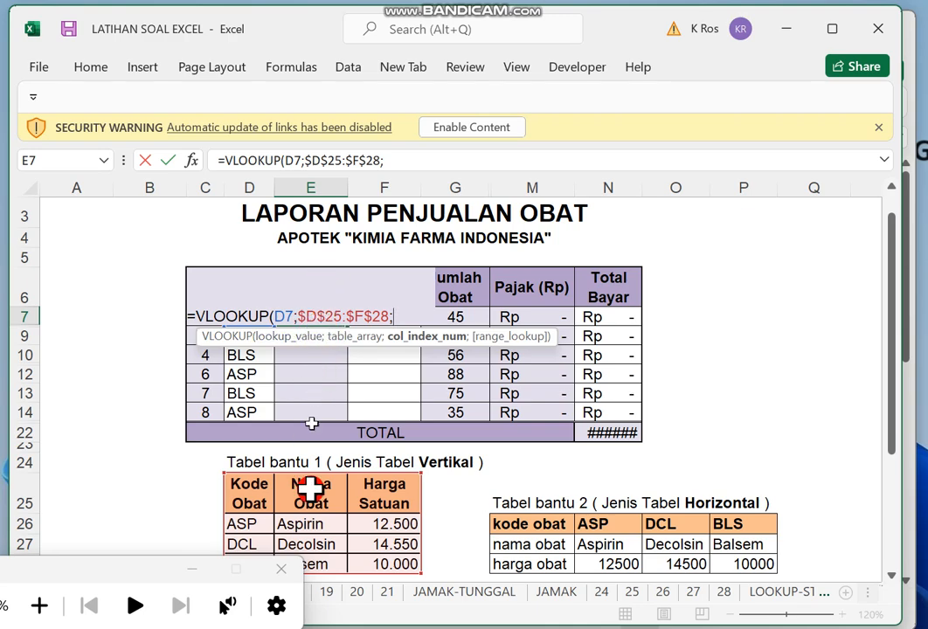
{"action": "key", "text": "super+plus"}
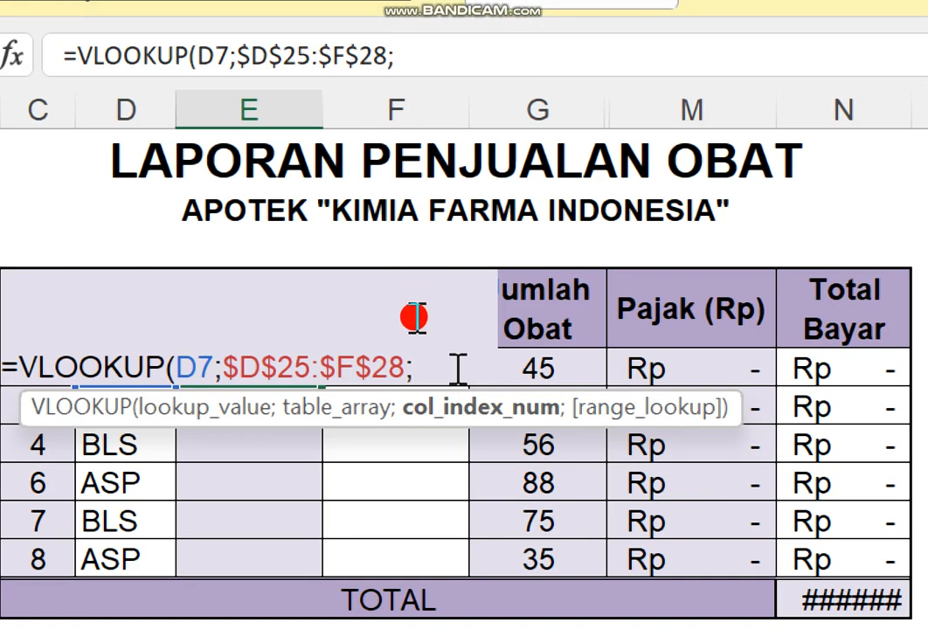
{"action": "type", "text": "2;"}
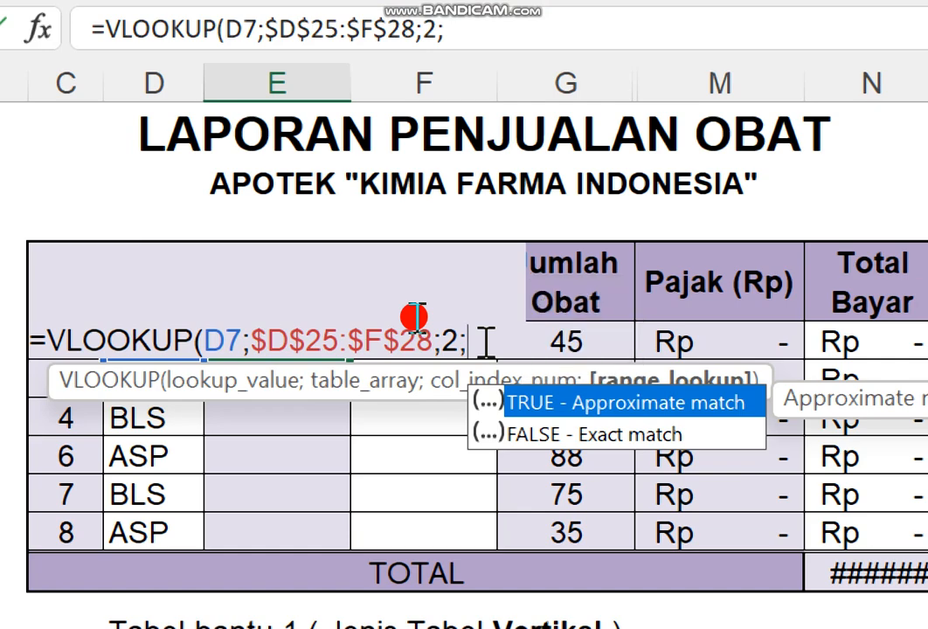
{"action": "type", "text": "0)"}
{"action": "key", "text": "Return"}
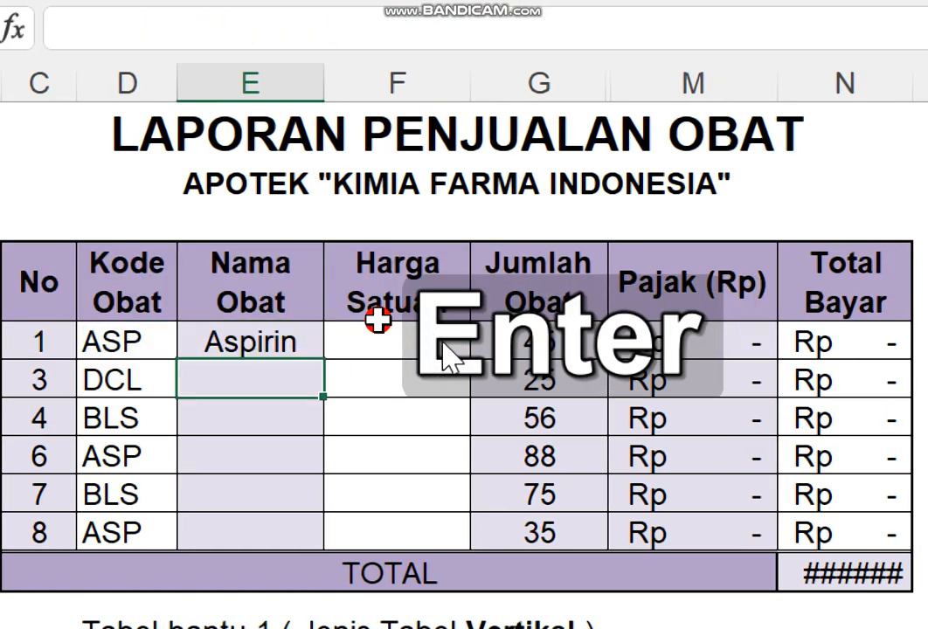
{"action": "left_click", "coordinate": [262, 336]}
{"action": "left_click_drag", "start_coordinate": [321, 356], "coordinate": [312, 536]}
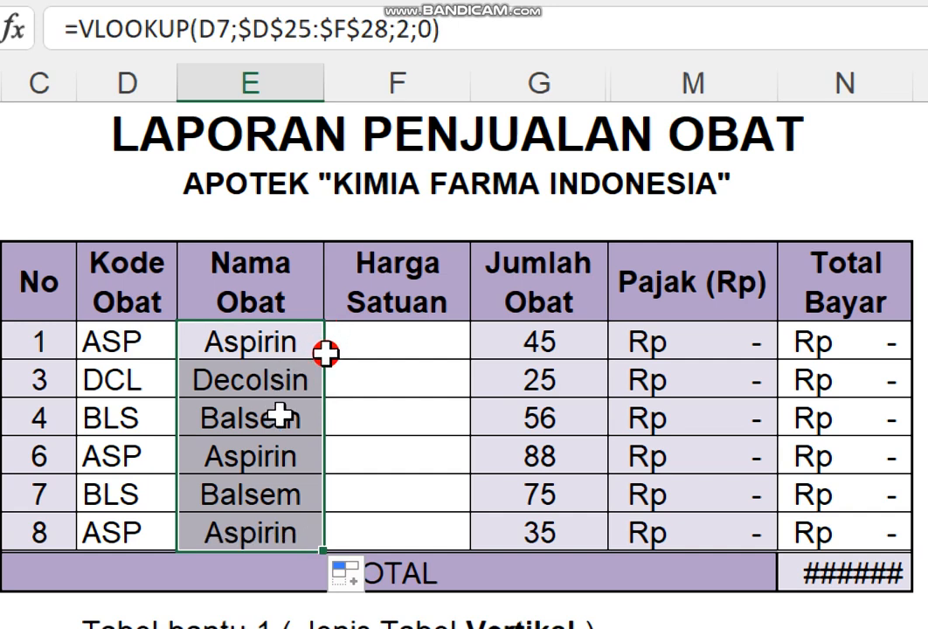
Examine the table ranges referenced by the VLOOKUP formulas in E7 and E13.
{"action": "left_click", "coordinate": [290, 345]}
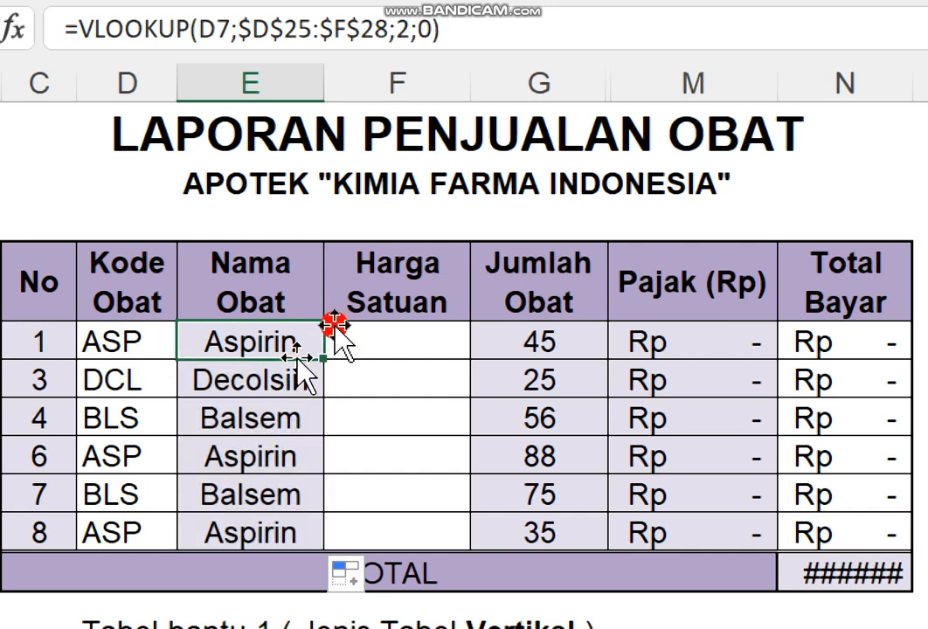
{"action": "double_click", "coordinate": [300, 342]}
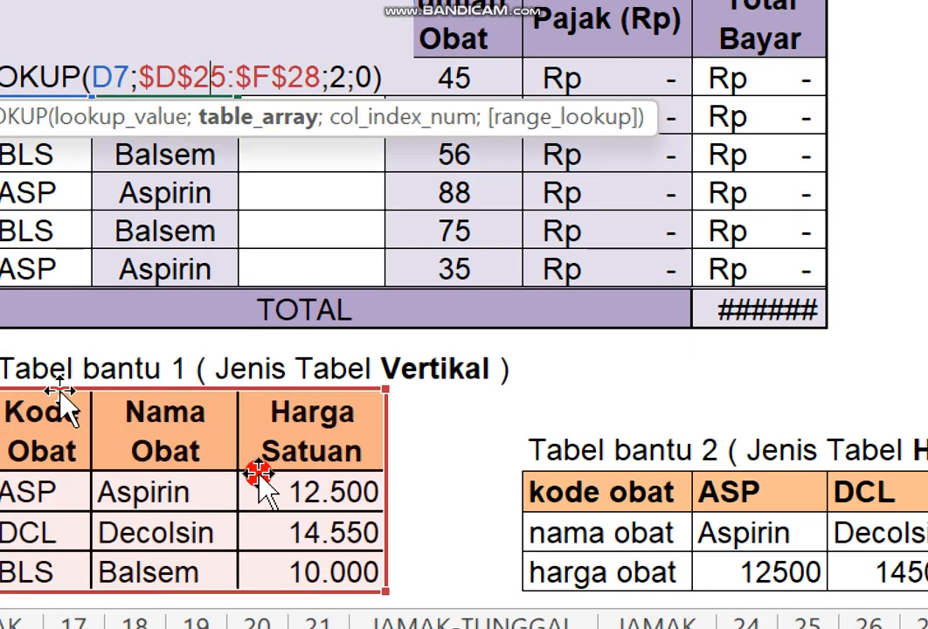
{"action": "key", "text": "Return"}
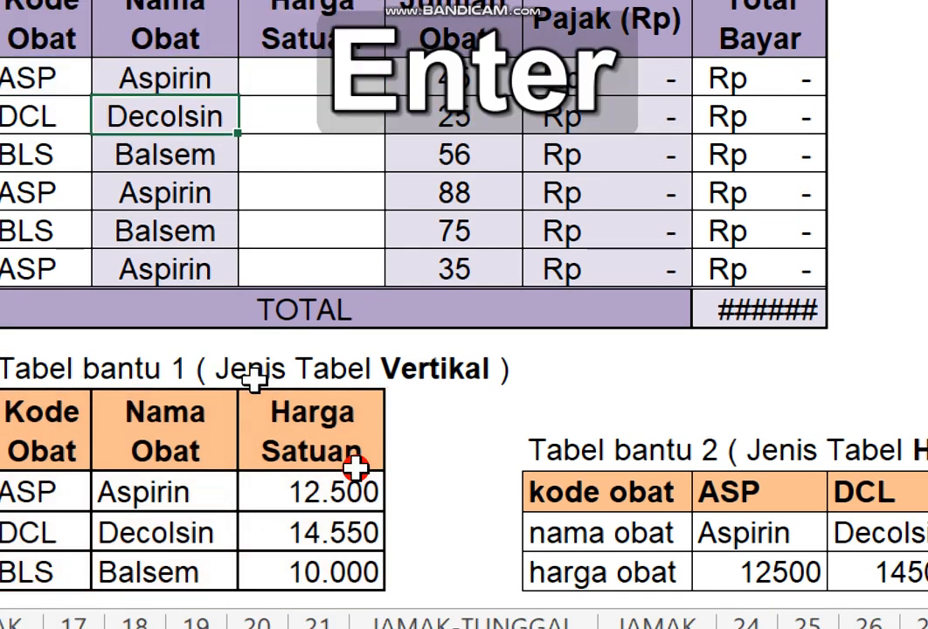
{"action": "double_click", "coordinate": [186, 232]}
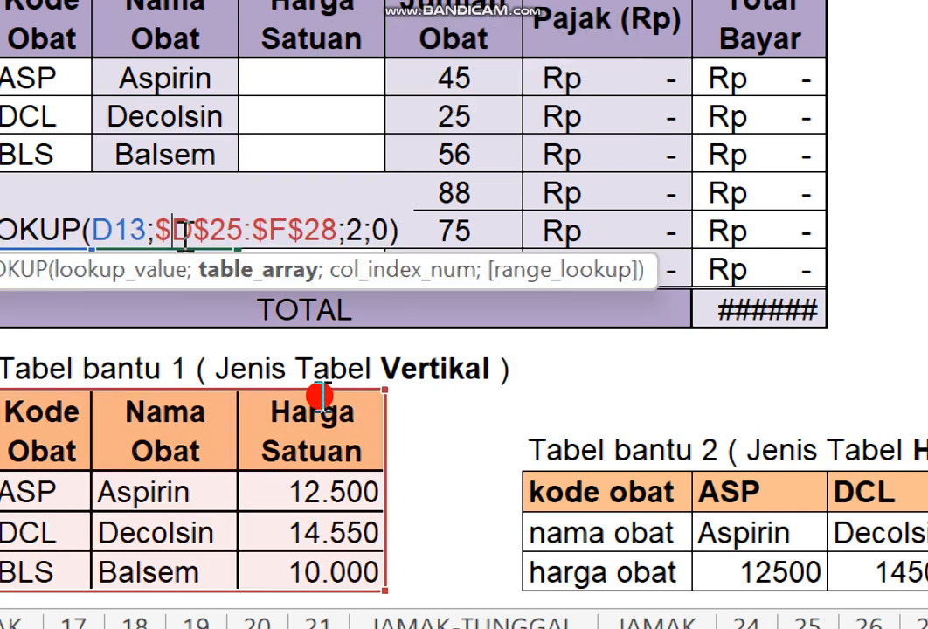
{"action": "left_click_drag", "start_coordinate": [159, 229], "coordinate": [325, 216]}
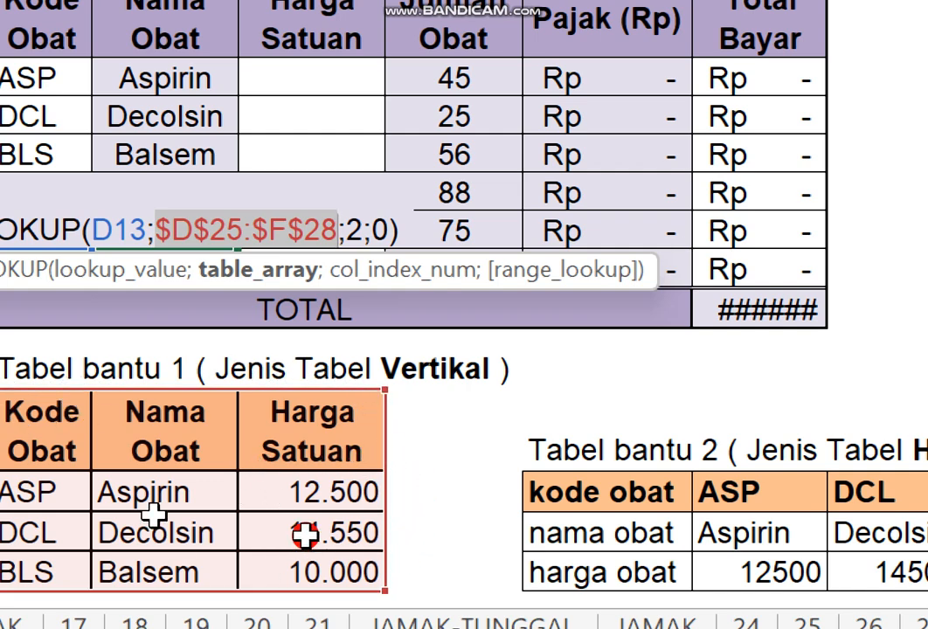
{"action": "key", "text": "Return"}
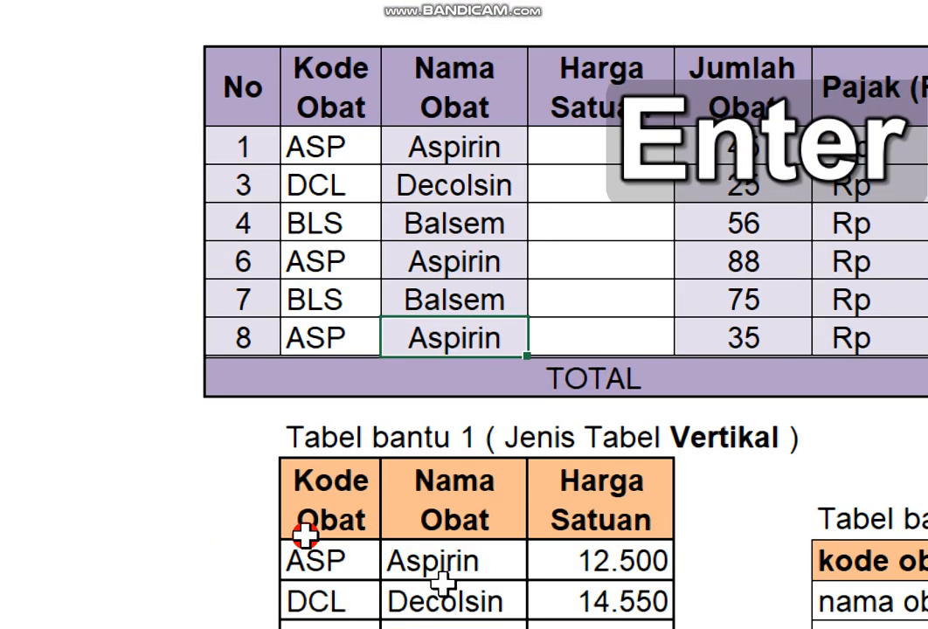
Replace the table array in E7's VLOOKUP formula with the relative range D25:F28.
{"action": "left_click", "coordinate": [495, 145]}
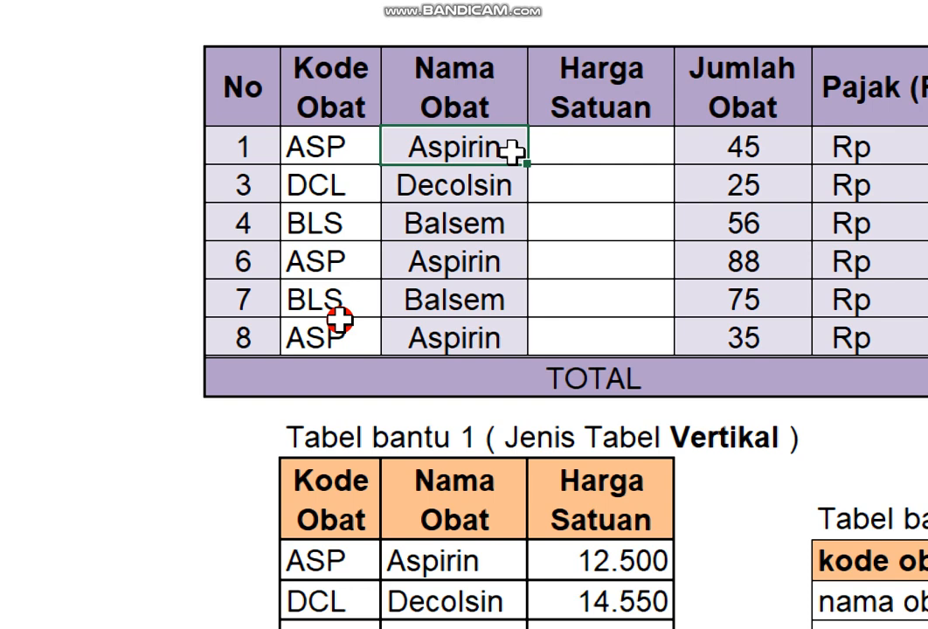
{"action": "double_click", "coordinate": [498, 147]}
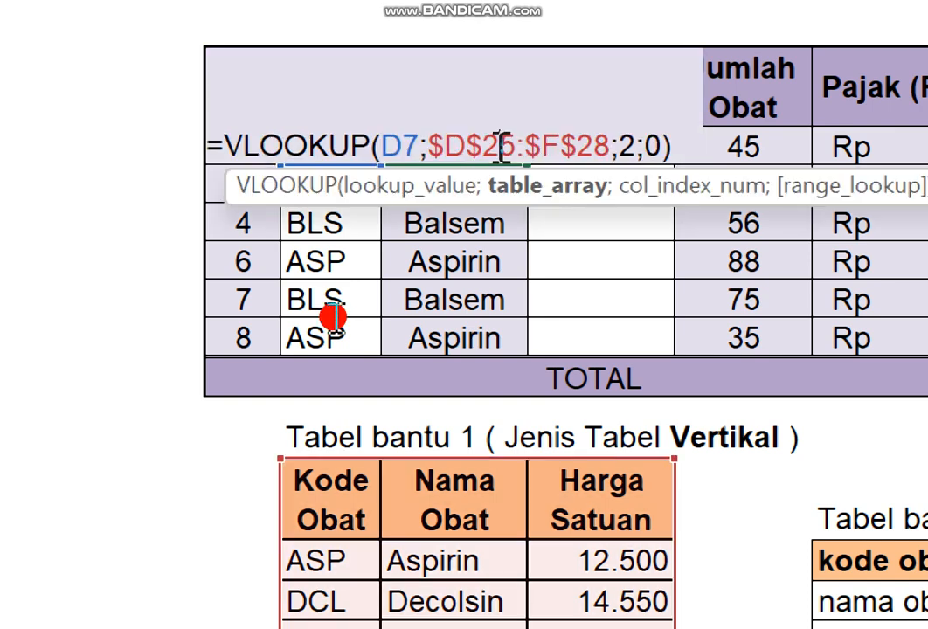
{"action": "left_click_drag", "start_coordinate": [428, 147], "coordinate": [596, 141]}
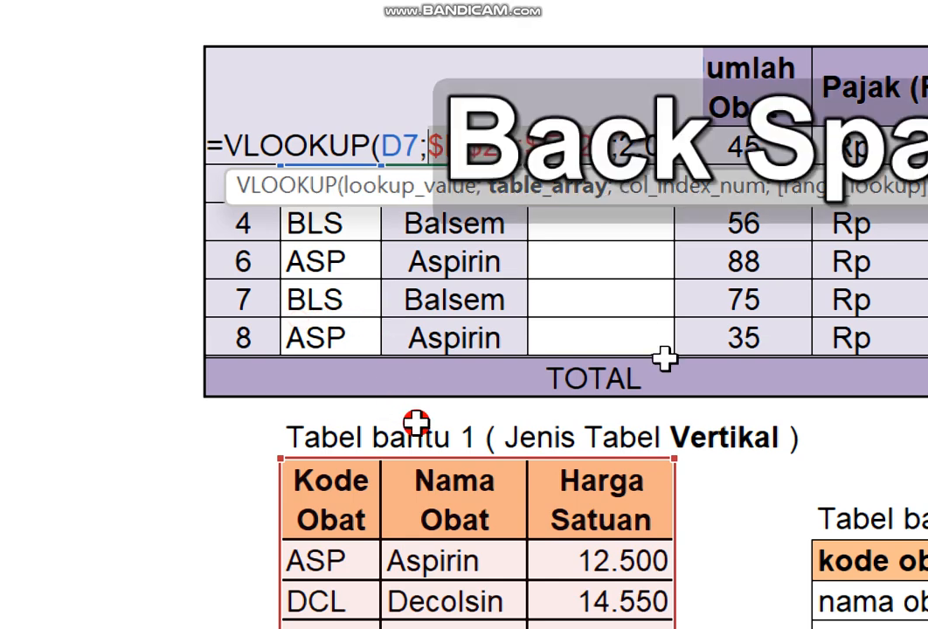
{"action": "key", "text": "BackSpace"}
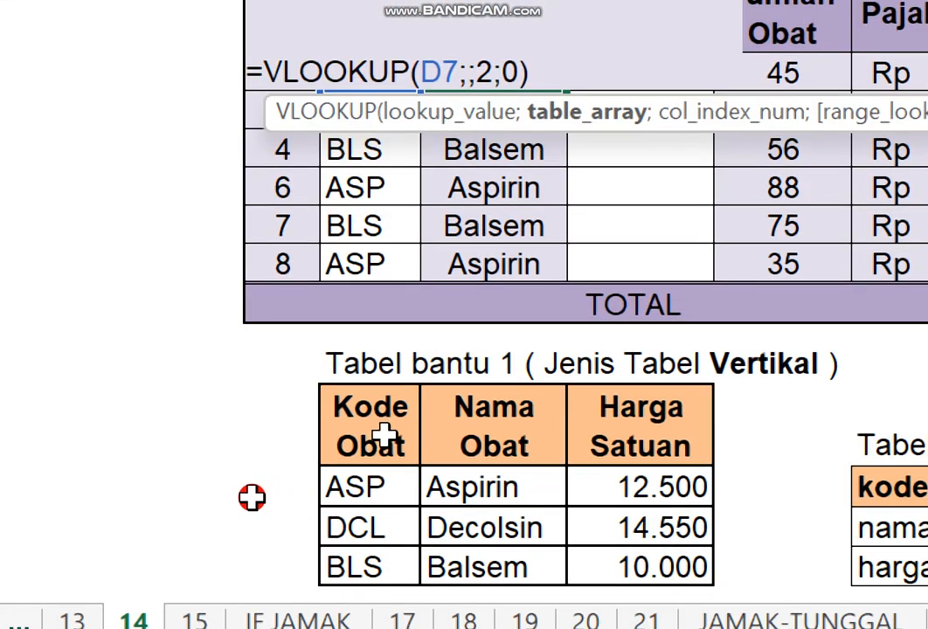
{"action": "left_click_drag", "start_coordinate": [385, 569], "coordinate": [599, 625]}
{"action": "left_click_drag", "start_coordinate": [600, 500], "coordinate": [651, 559]}
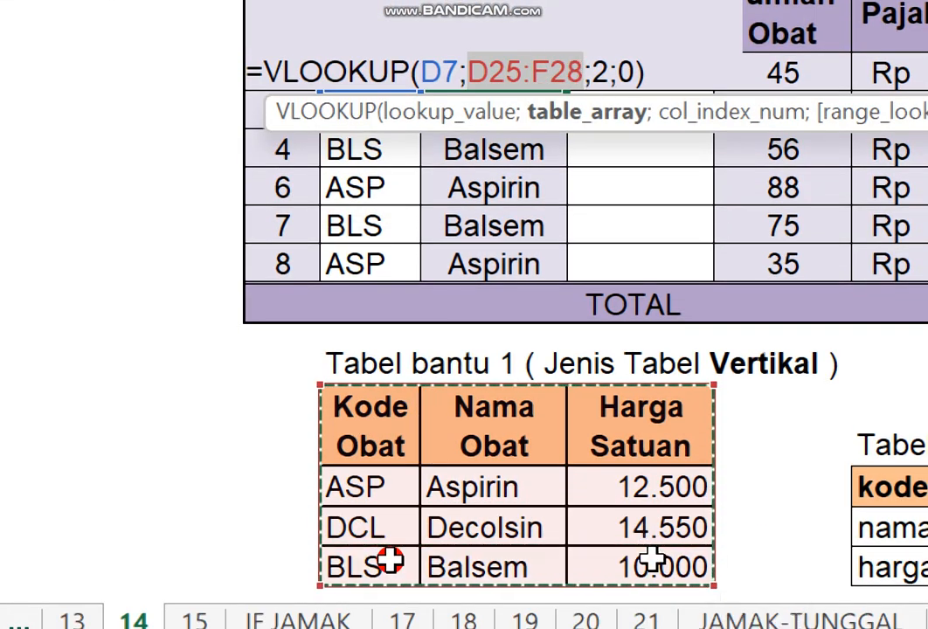
{"action": "key", "text": "Return"}
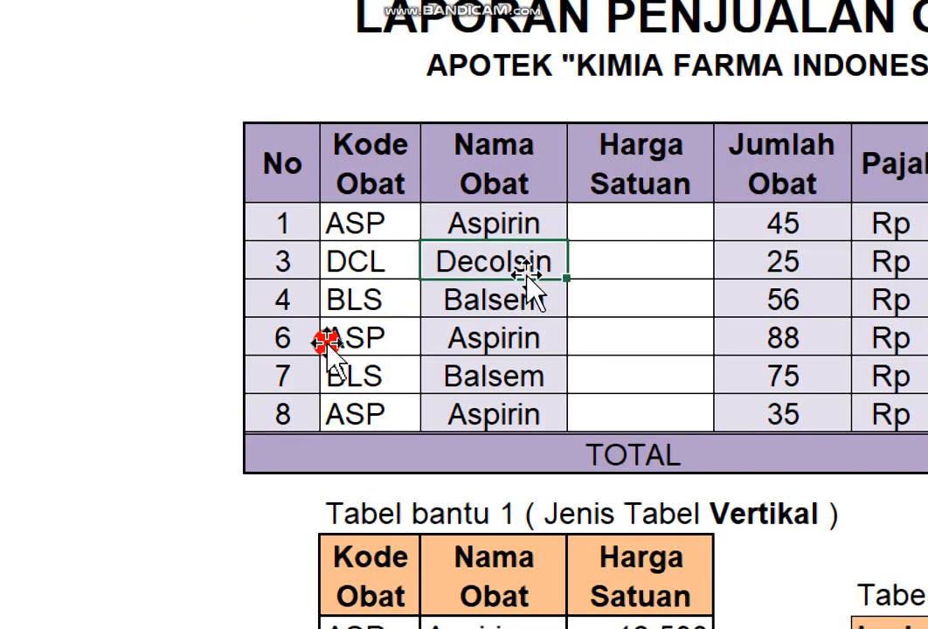
Fill the formula with the relative range from E7 down through E14.
{"action": "left_click", "coordinate": [550, 80]}
{"action": "left_click_drag", "start_coordinate": [567, 240], "coordinate": [563, 420]}
{"action": "left_click", "coordinate": [654, 330]}
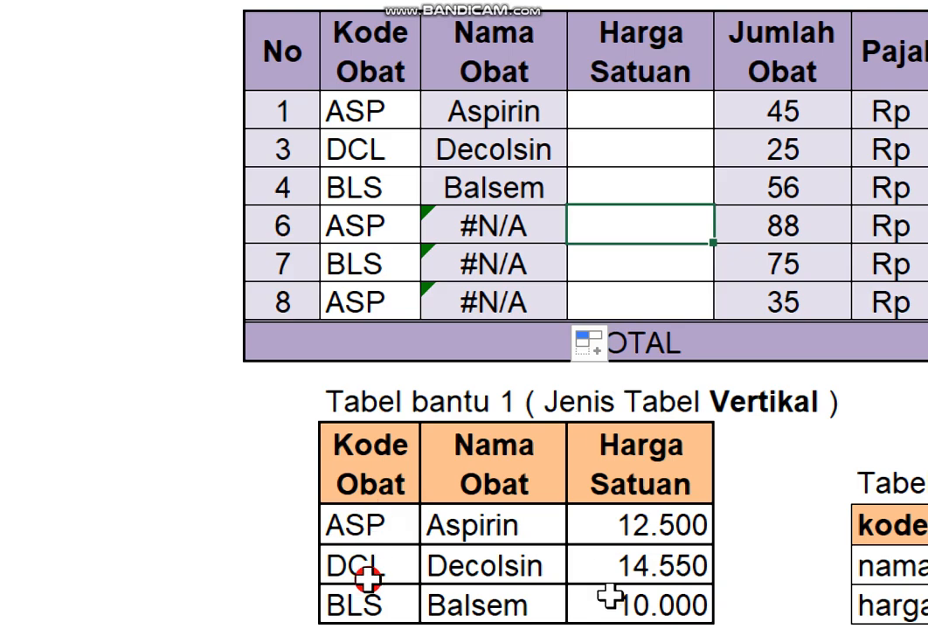
Inspect the table range in E14's VLOOKUP formula and leave the cell without saving changes.
{"action": "double_click", "coordinate": [524, 305]}
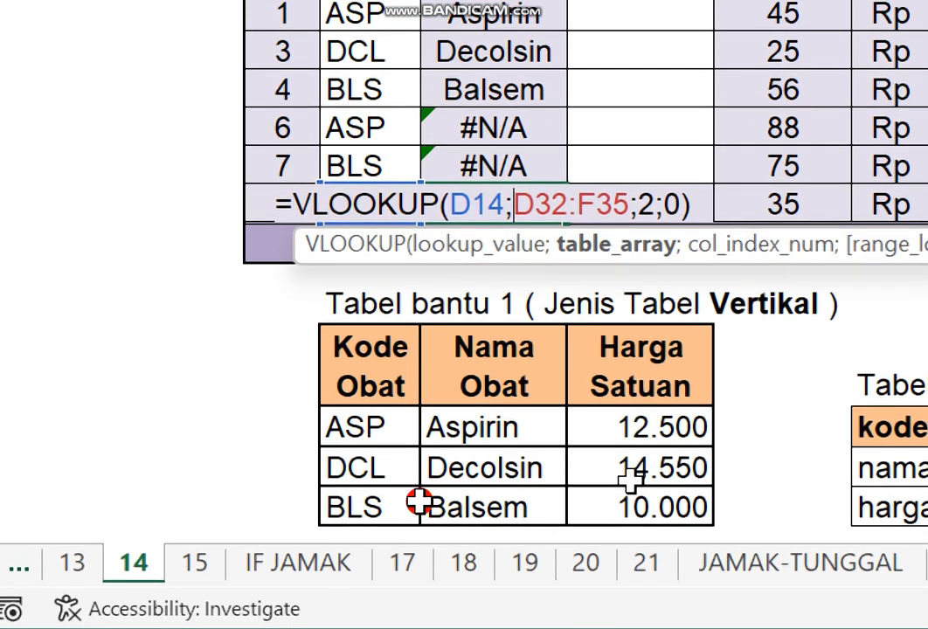
{"action": "left_click", "coordinate": [749, 360]}
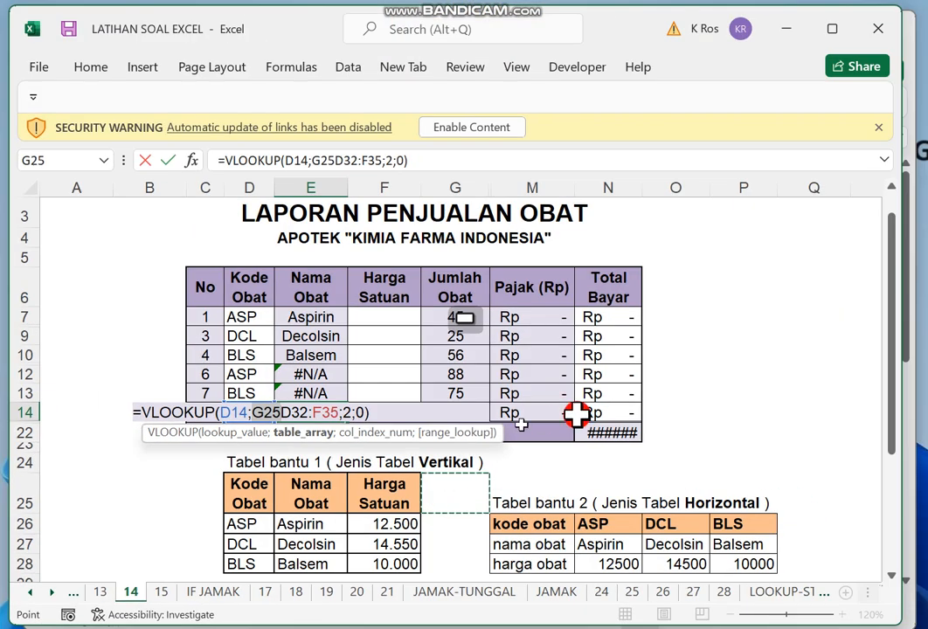
{"action": "mouse_move", "coordinate": [893, 290]}
{"action": "left_mouse_down"}
{"action": "mouse_move", "coordinate": [895, 373]}
{"action": "mouse_move", "coordinate": [887, 295]}
{"action": "left_mouse_up"}
{"action": "key", "text": "Escape"}
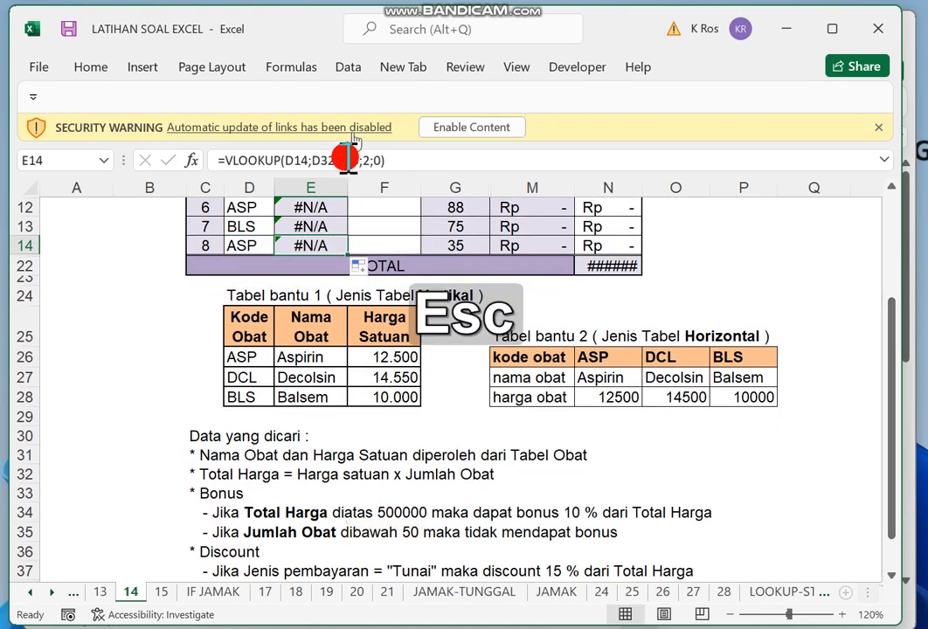
Check which cells the table array of E14's VLOOKUP formula covers on the sheet.
{"action": "double_click", "coordinate": [333, 245]}
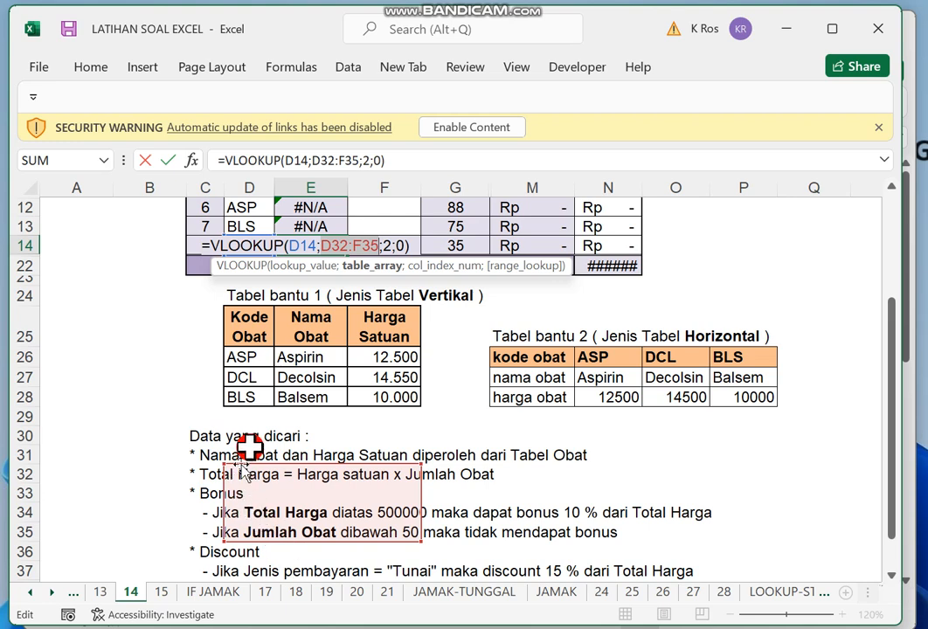
{"action": "key", "text": "Return"}
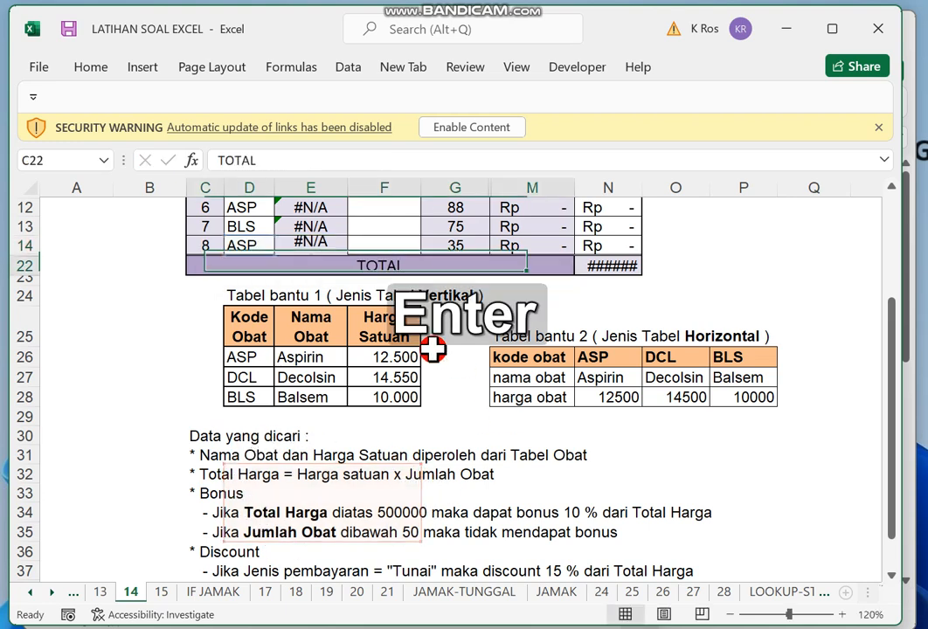
Make the table range D25:F28 in E7's VLOOKUP formula absolute.
{"action": "left_click_drag", "start_coordinate": [894, 480], "coordinate": [899, 397]}
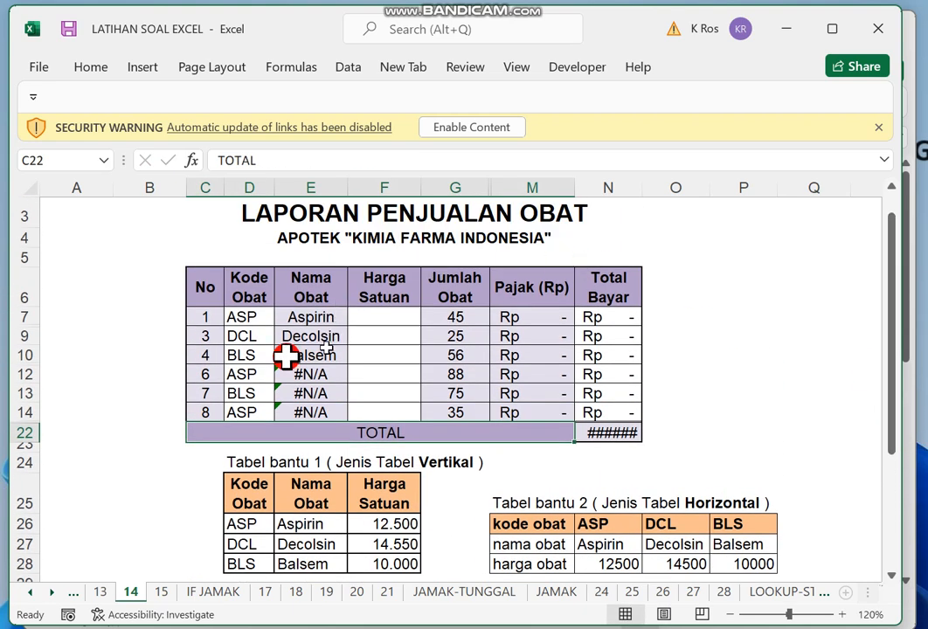
{"action": "left_click", "coordinate": [320, 322]}
{"action": "double_click", "coordinate": [320, 320]}
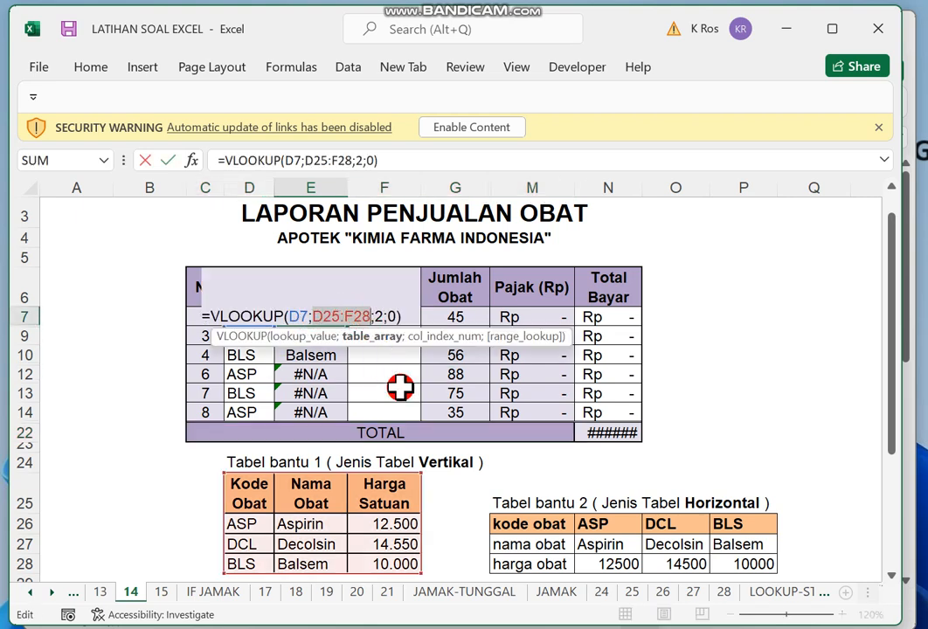
{"action": "key", "text": "F4"}
{"action": "key", "text": "Return"}
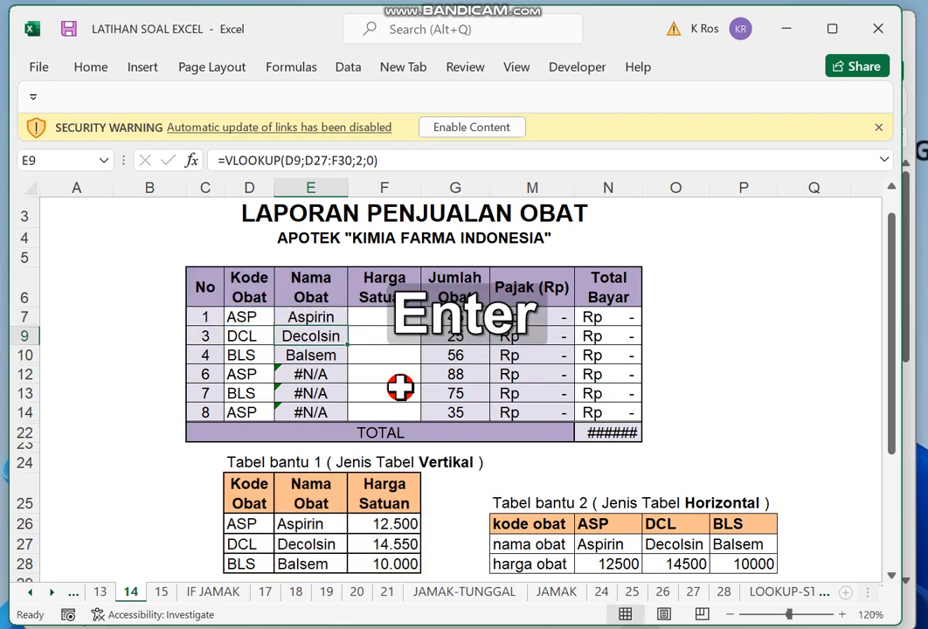
Fill the VLOOKUP formula with the absolute range from E7 down through E14.
{"action": "left_click", "coordinate": [334, 315]}
{"action": "left_click_drag", "start_coordinate": [350, 327], "coordinate": [336, 414]}
{"action": "left_click", "coordinate": [676, 401]}
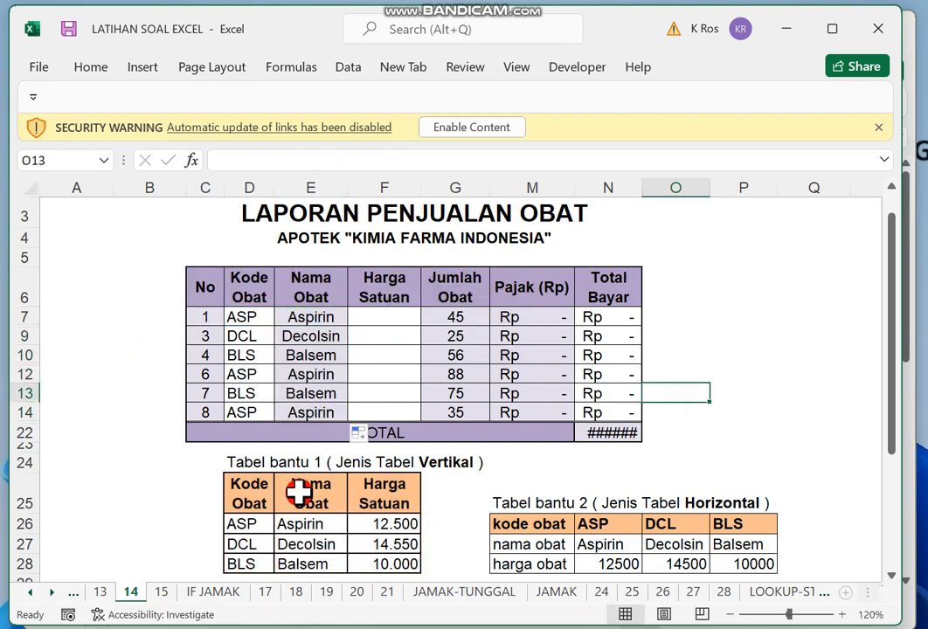
Start an HLOOKUP formula in the first Harga Satuan cell, F7, with D7 as the lookup value.
{"action": "left_click", "coordinate": [238, 463]}
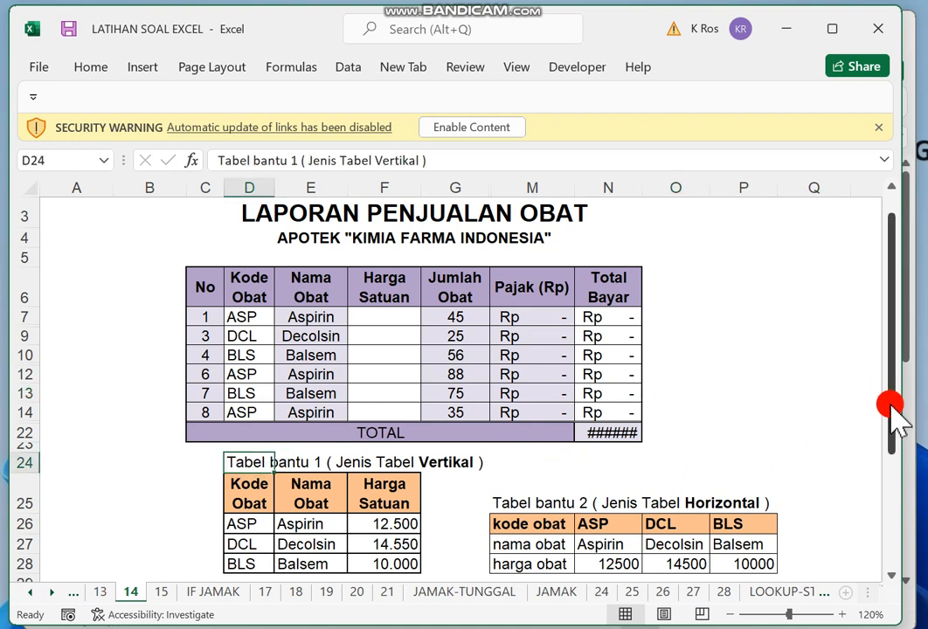
{"action": "left_click_drag", "start_coordinate": [891, 404], "coordinate": [893, 406]}
{"action": "left_click", "coordinate": [677, 472]}
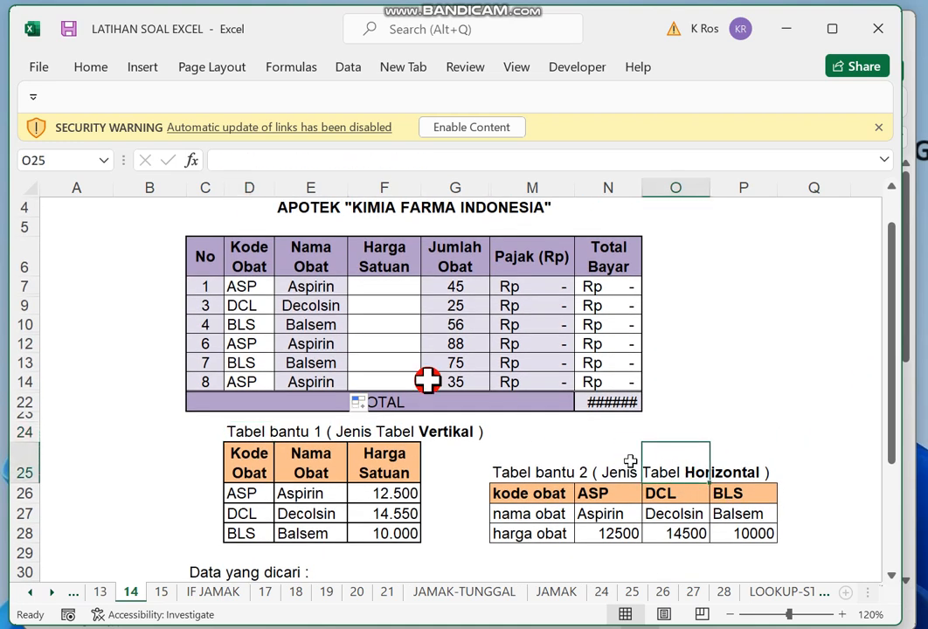
{"action": "left_click", "coordinate": [393, 281]}
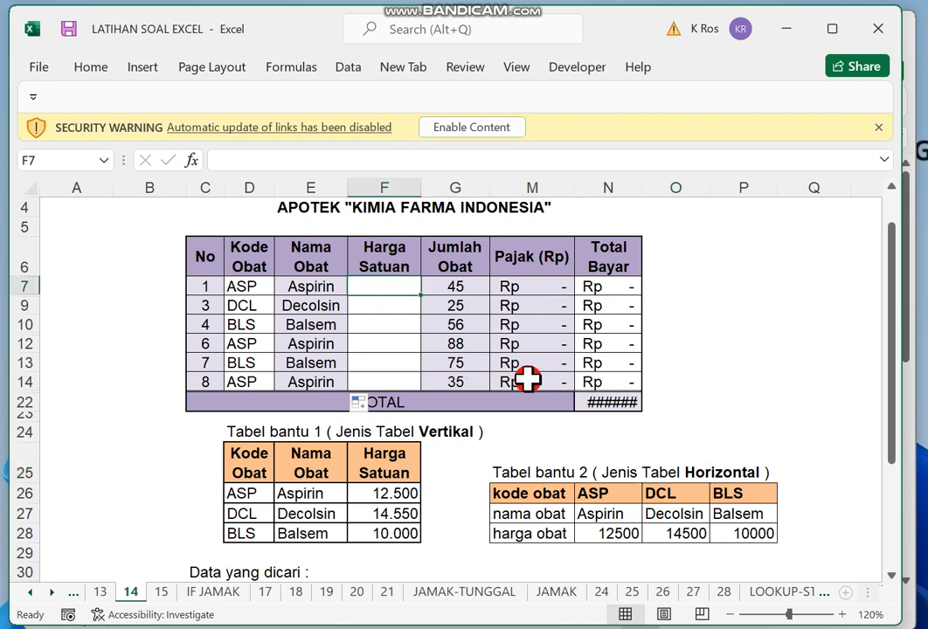
{"action": "type", "text": "="}
{"action": "key", "text": "Caps_Lock"}
{"action": "type", "text": "h"}
{"action": "key", "text": "BackSpace"}
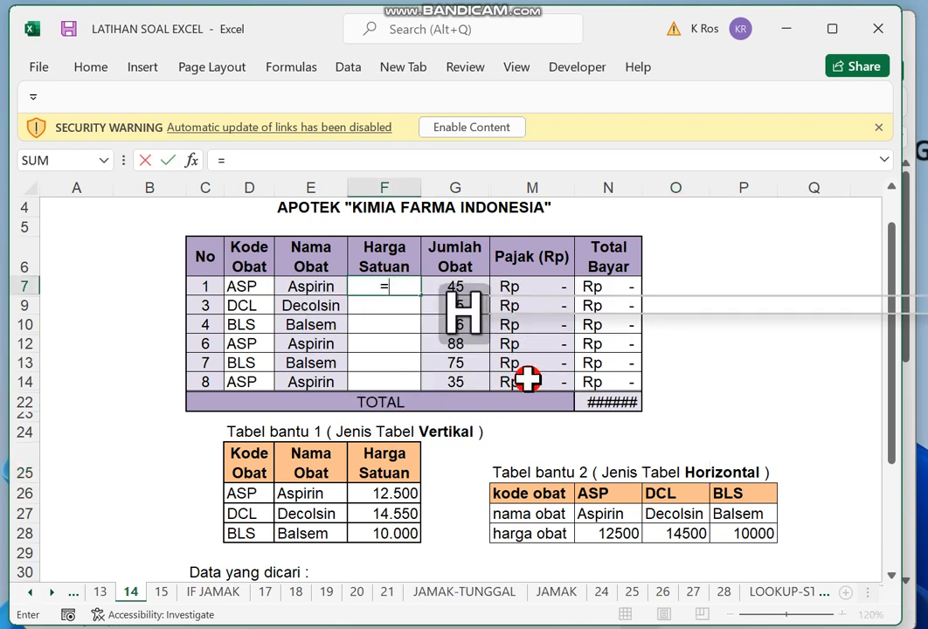
{"action": "type", "text": "HLOOKUP("}
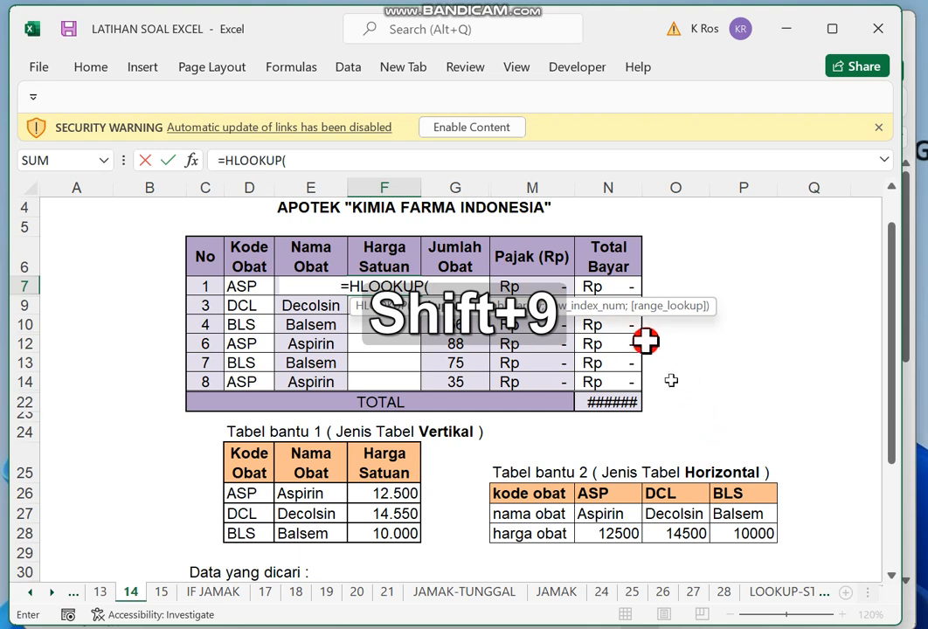
{"action": "left_click", "coordinate": [250, 289]}
{"action": "type", "text": ";"}
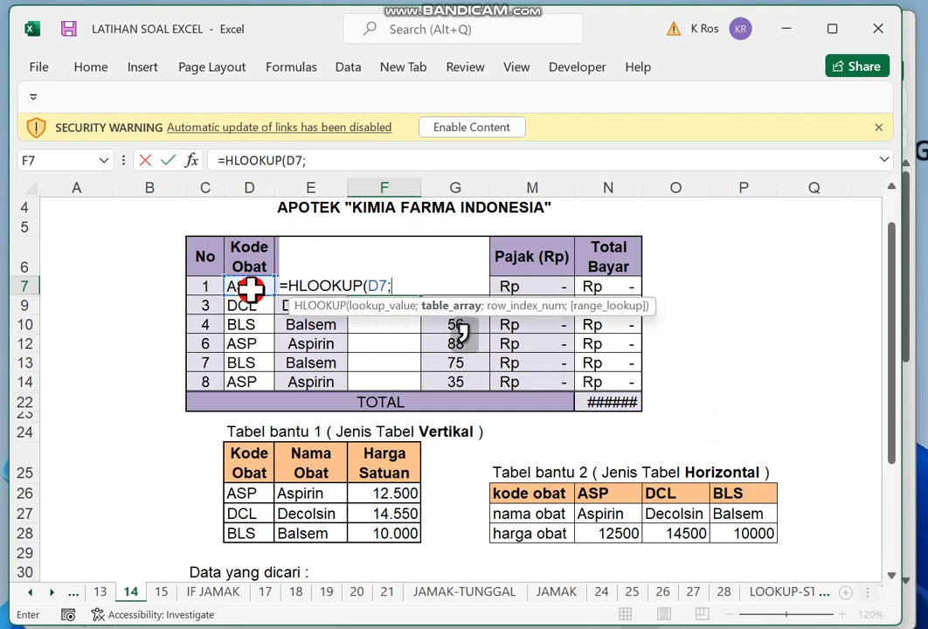
Set the HLOOKUP table array to the horizontal helper table as the absolute range $M$26:$P$28.
{"action": "left_click_drag", "start_coordinate": [520, 493], "coordinate": [728, 538]}
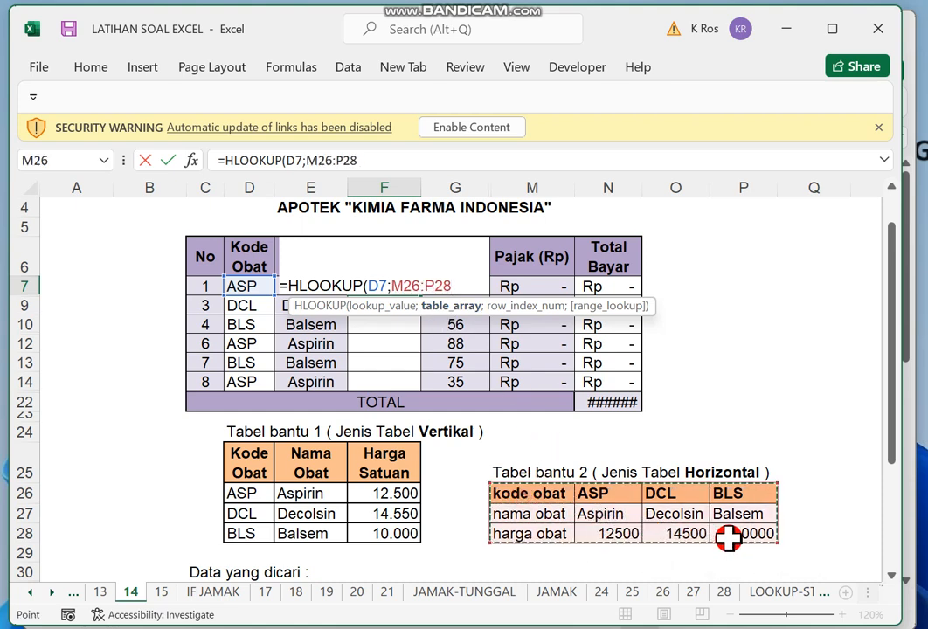
{"action": "key", "text": "F4"}
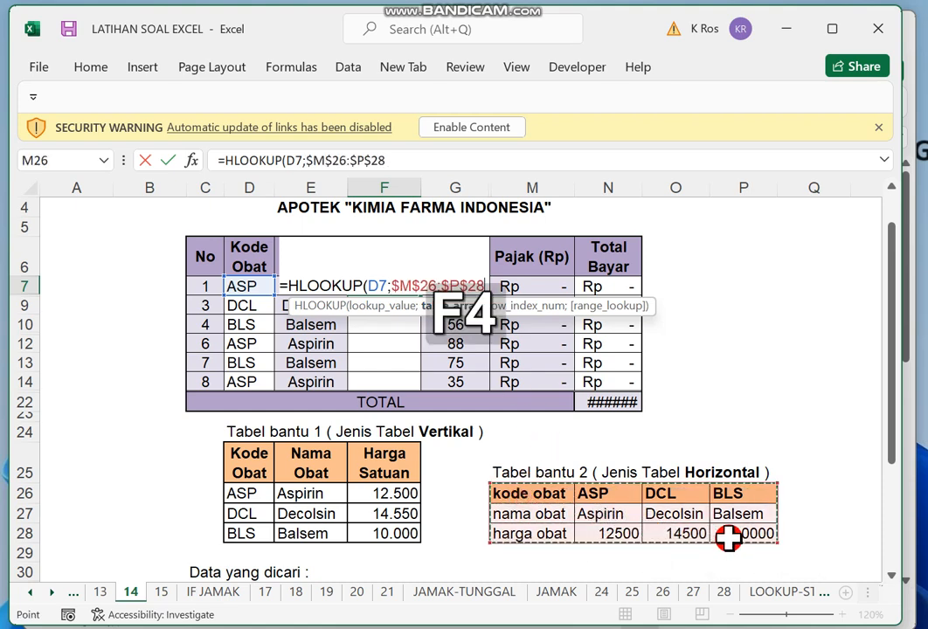
{"action": "type", "text": ";"}
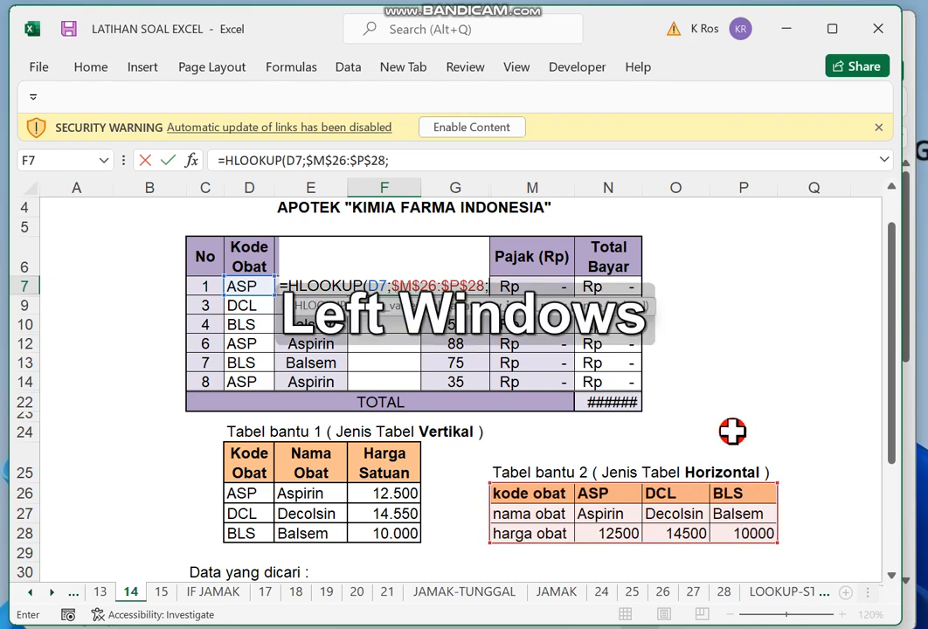
Complete F7's HLOOKUP formula with row index 3 and range lookup 0.
{"action": "key", "text": "super+plus"}
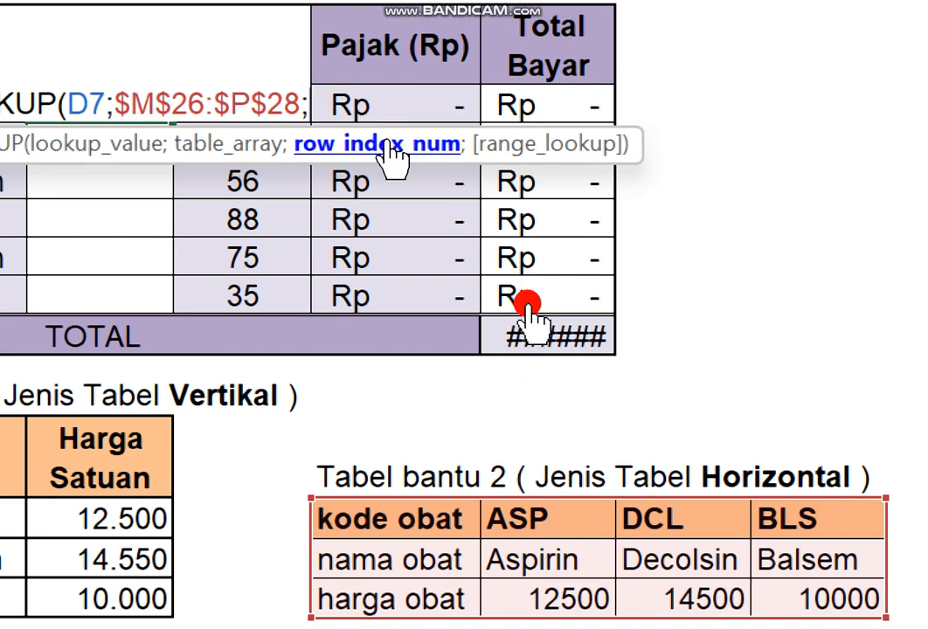
{"action": "type", "text": "3"}
{"action": "type", "text": ";"}
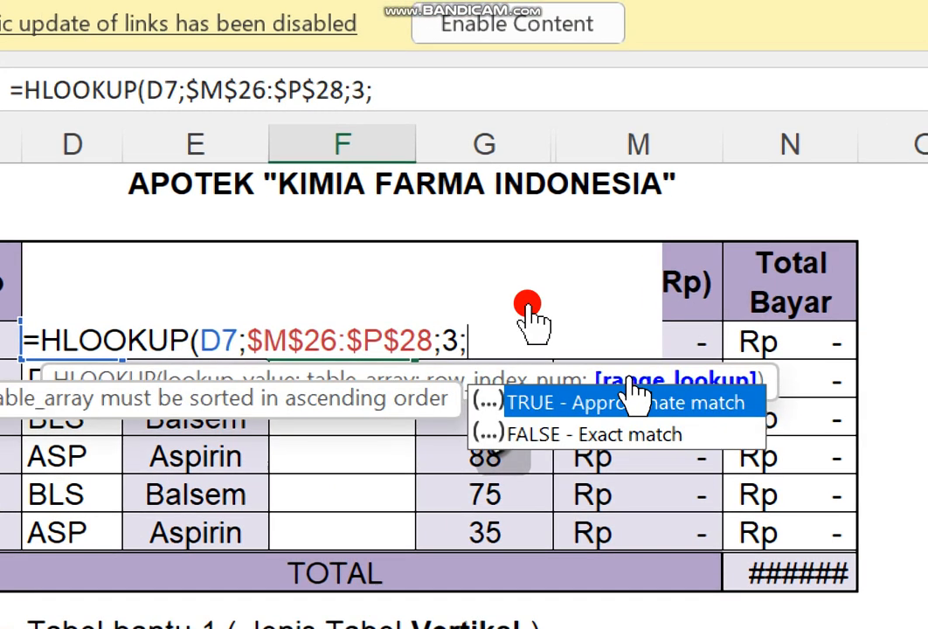
{"action": "type", "text": "0)"}
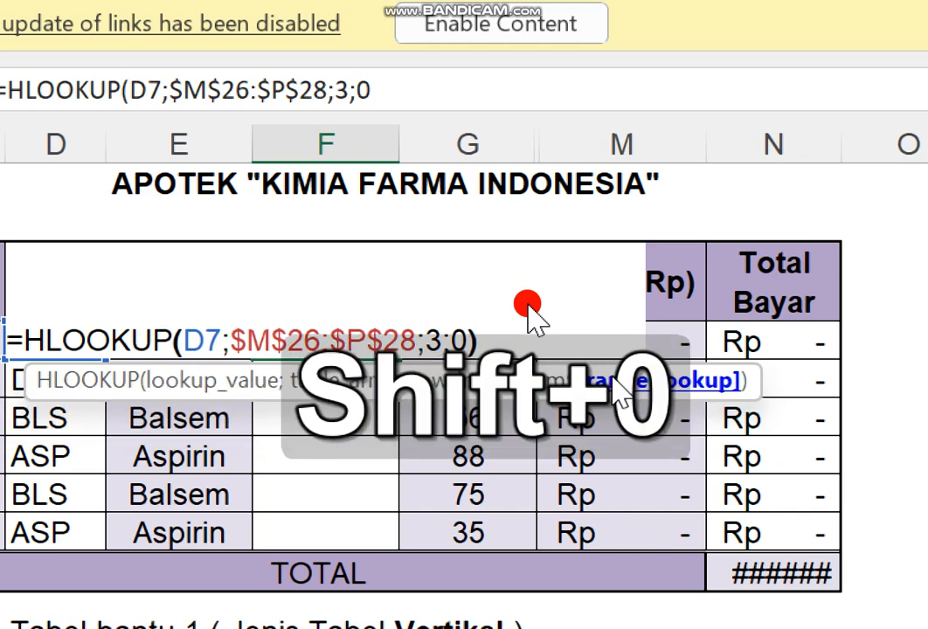
{"action": "key", "text": "Return"}
Fill the HLOOKUP formula from F7 down through F14 in the Harga Satuan column.
{"action": "left_click", "coordinate": [306, 337]}
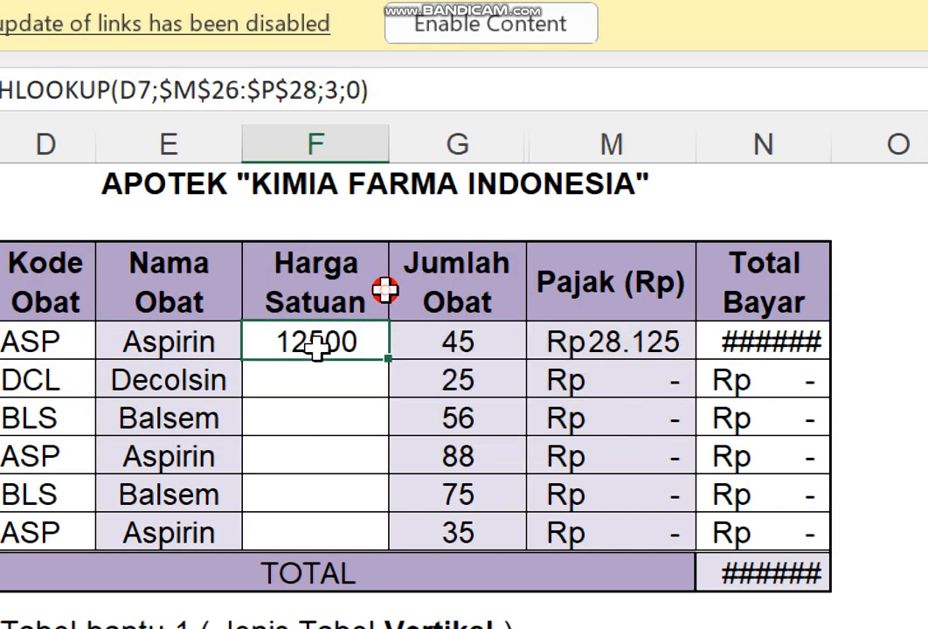
{"action": "left_click_drag", "start_coordinate": [392, 366], "coordinate": [379, 549]}
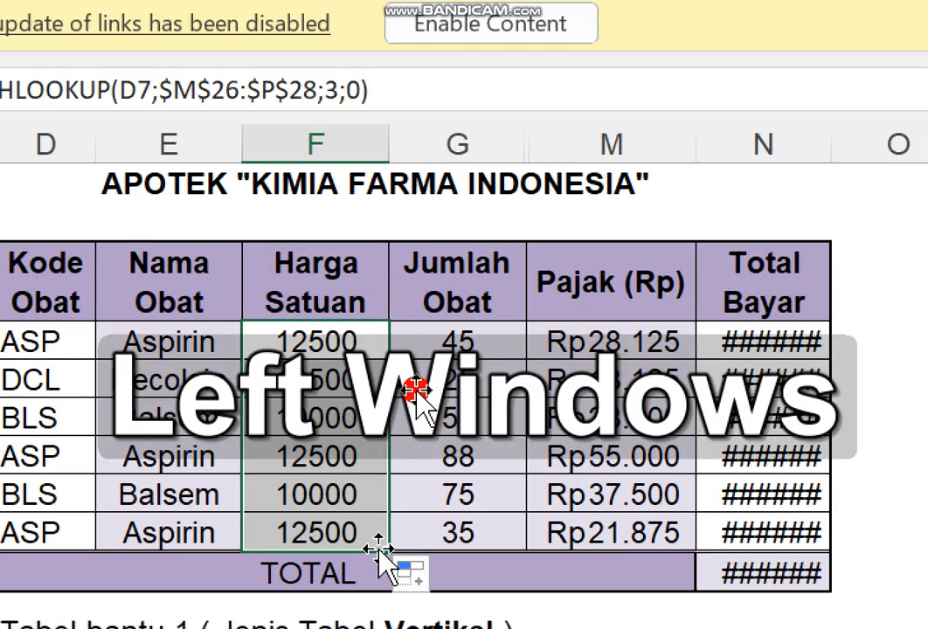
{"action": "key", "text": "super+minus"}
{"action": "left_click", "coordinate": [680, 377]}
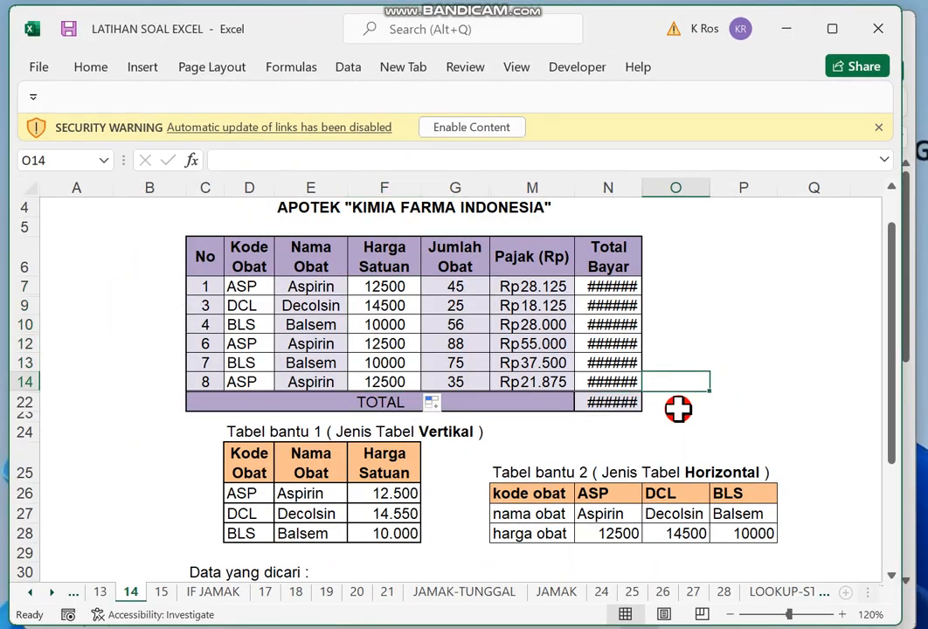
{"action": "left_click", "coordinate": [550, 515]}
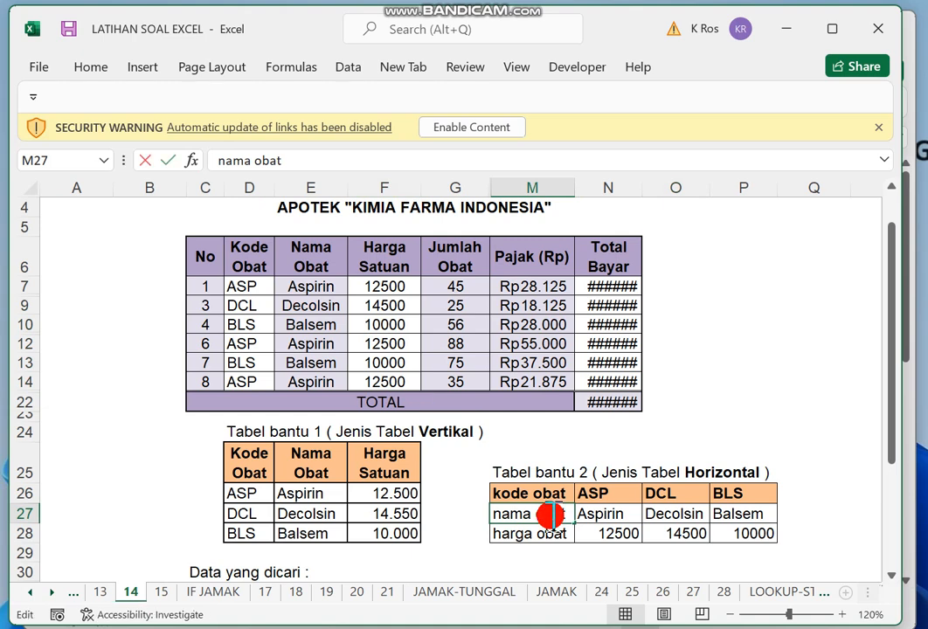
{"action": "key", "text": "Return"}
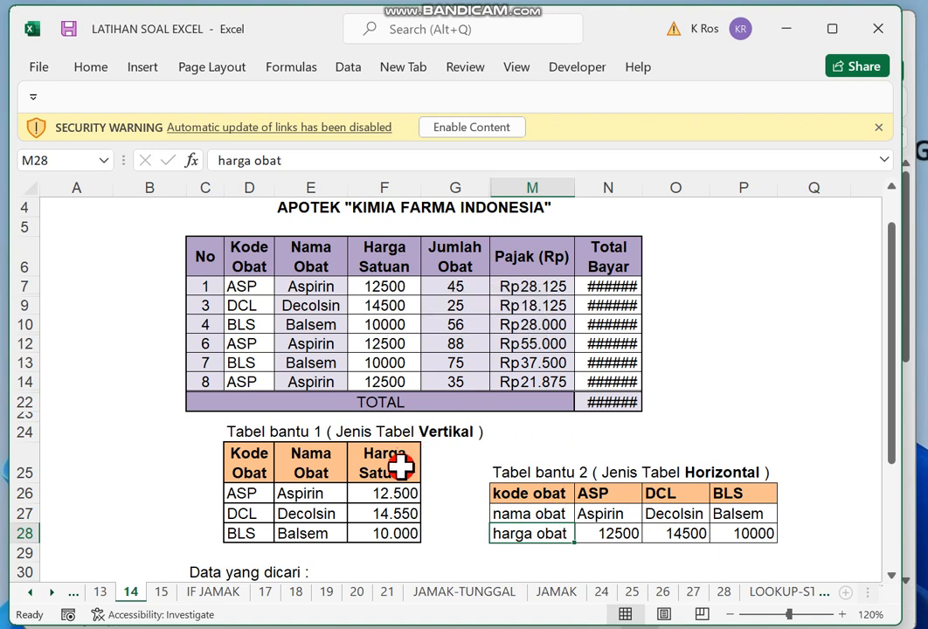